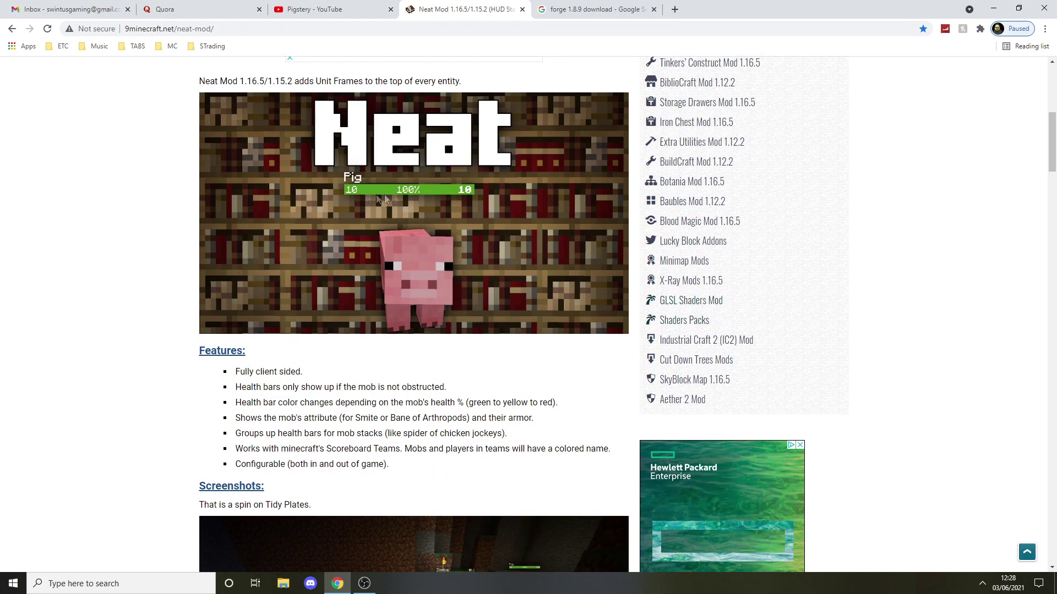
- Download the Neat Mod for Minecraft 1.8.9 from Server 1, keep the jar file and close the advert page
{"action": "scroll", "coordinate": [149, 212], "scroll_direction": "down", "scroll_amount": 6}
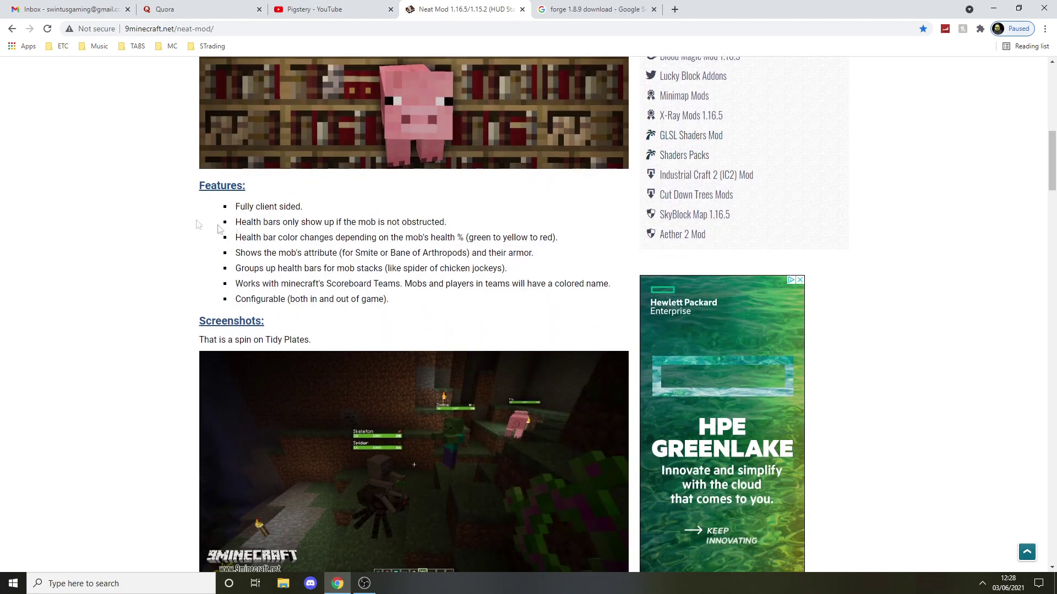
{"action": "scroll", "coordinate": [209, 254], "scroll_direction": "down", "scroll_amount": 20}
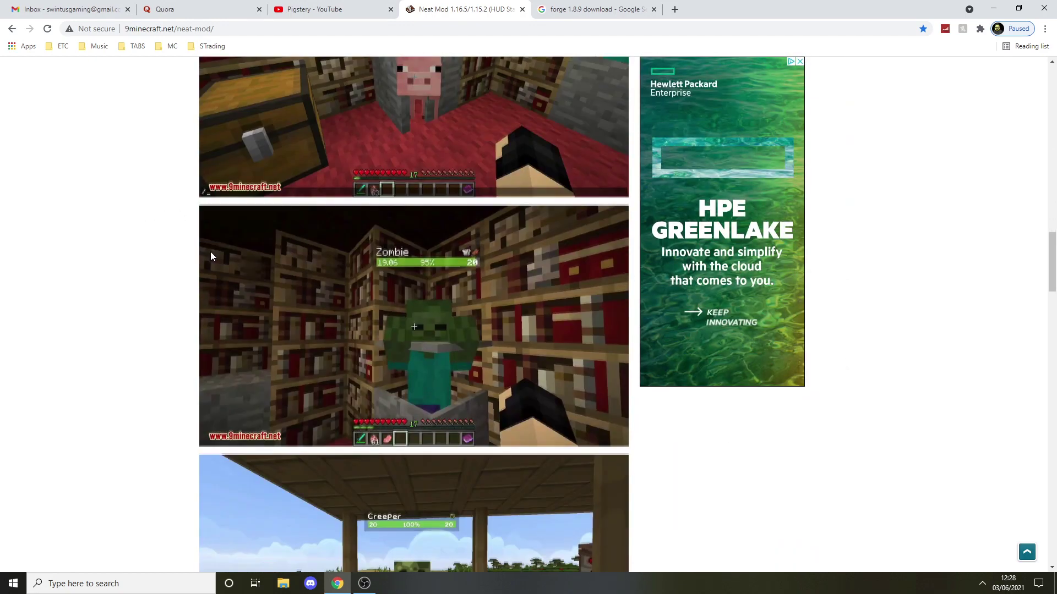
{"action": "scroll", "coordinate": [173, 253], "scroll_direction": "down", "scroll_amount": 2}
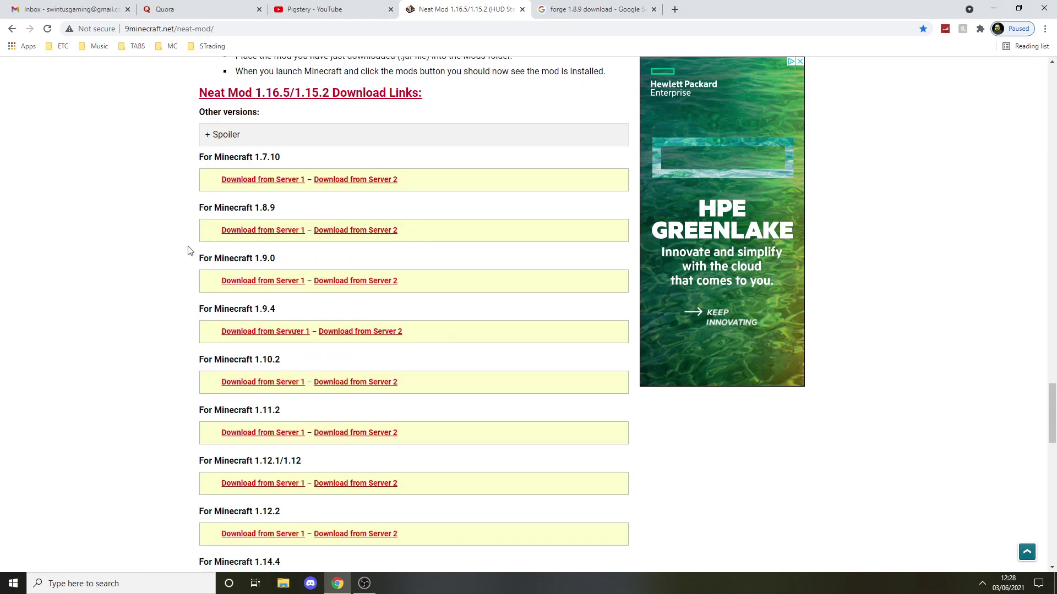
{"action": "left_click", "coordinate": [269, 231]}
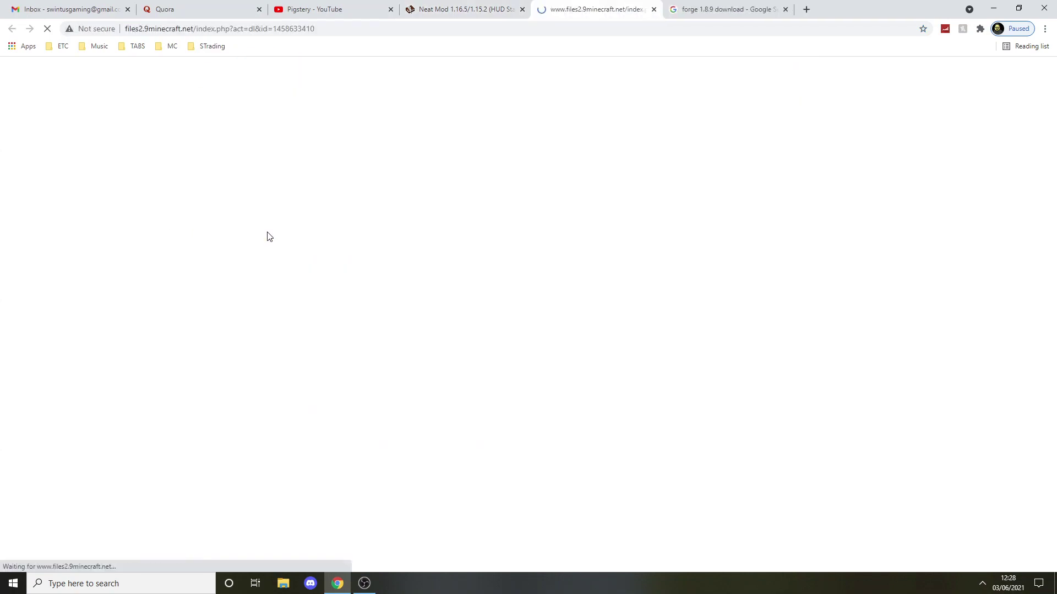
{"action": "left_click", "coordinate": [498, 124]}
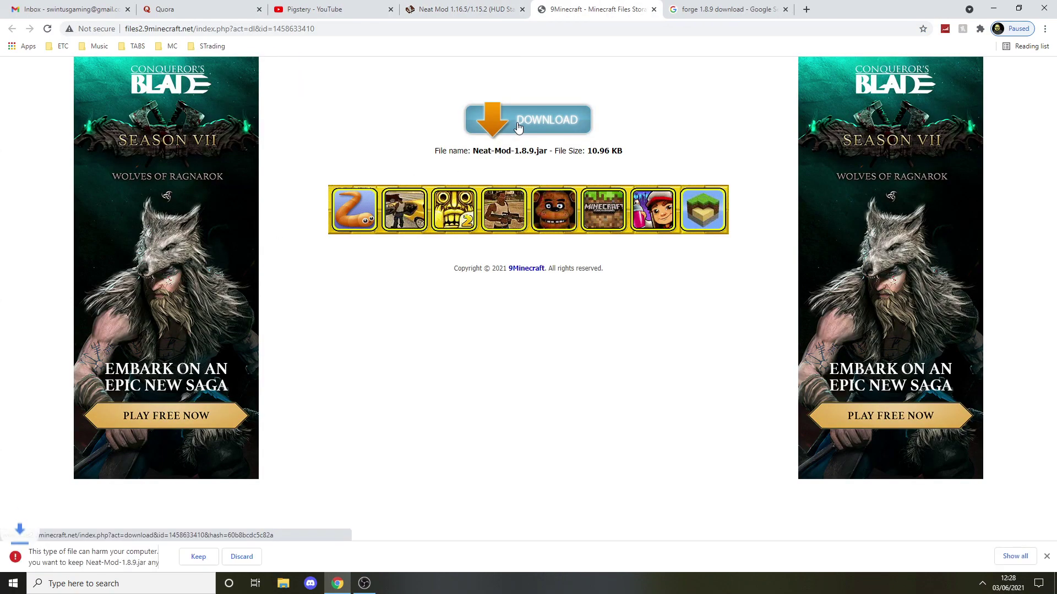
{"action": "left_click", "coordinate": [198, 557]}
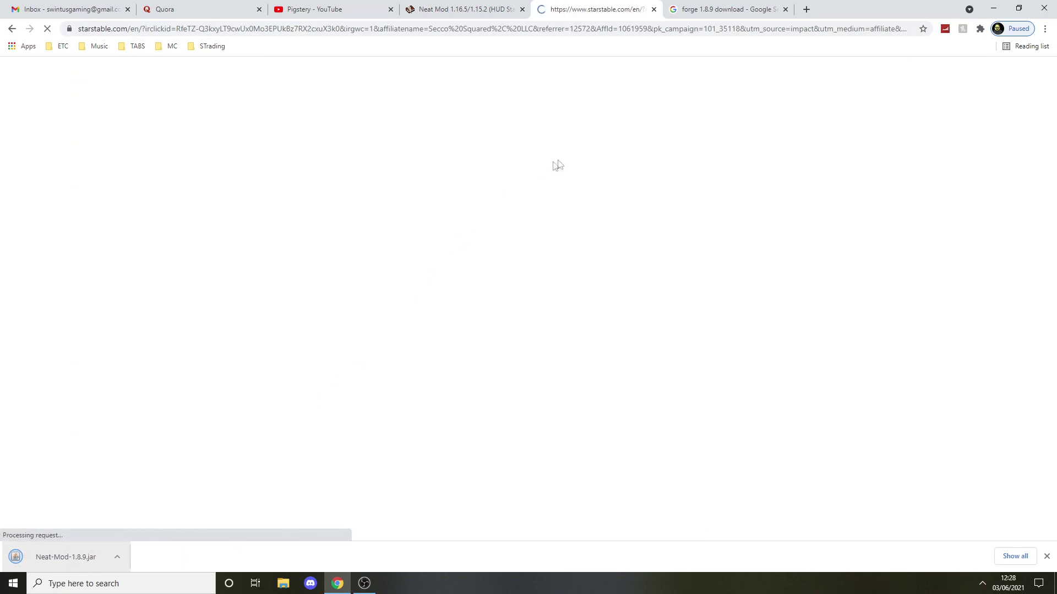
{"action": "left_click", "coordinate": [654, 9]}
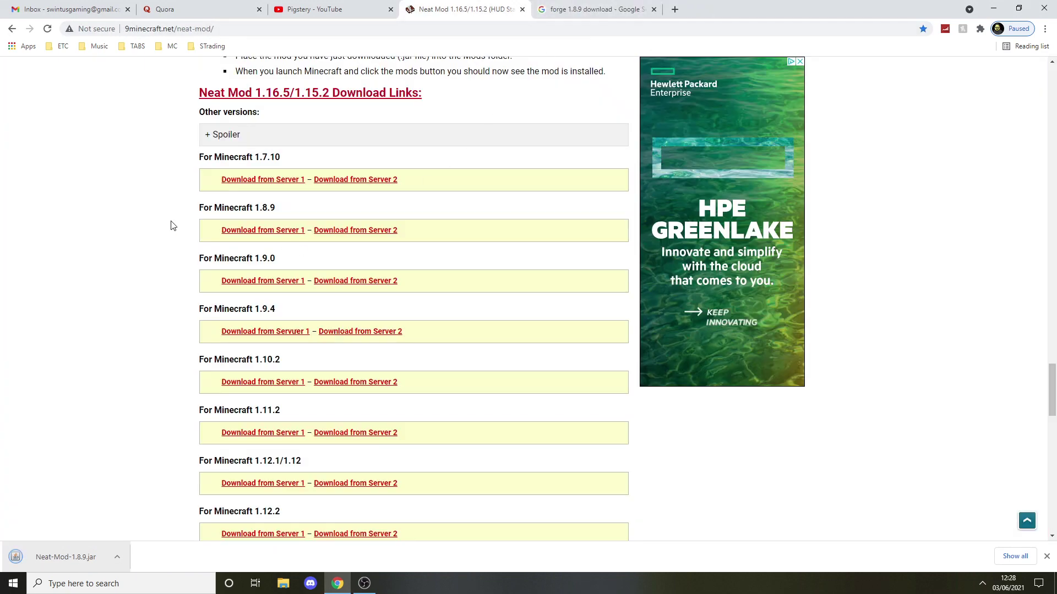
- Download and keep the recommended Forge installer for Minecraft 1.8.9, accepting the privacy notice and skipping the advert
{"action": "left_click", "coordinate": [580, 6]}
{"action": "left_click", "coordinate": [223, 177]}
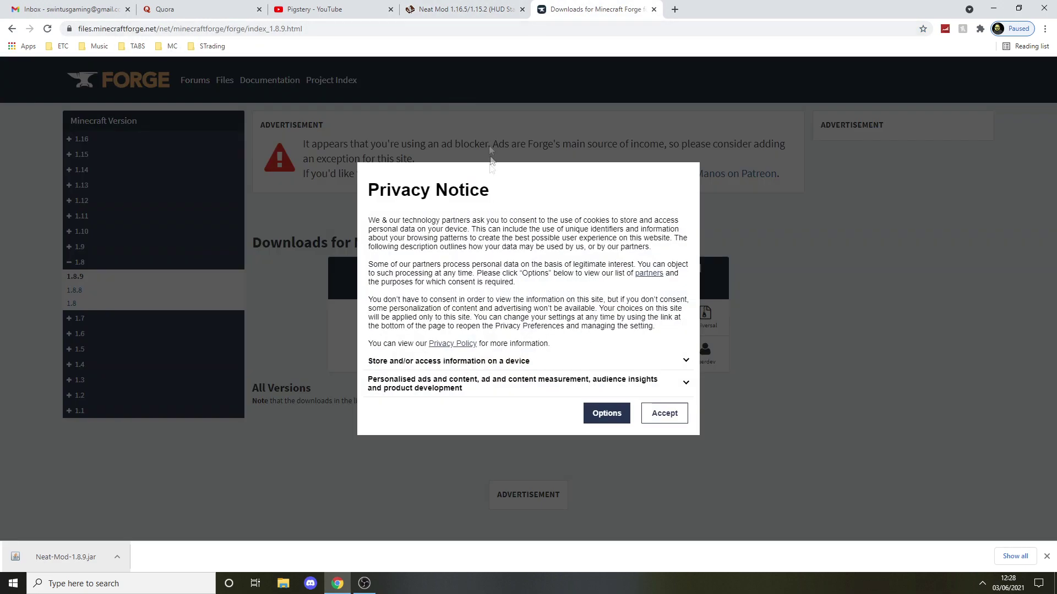
{"action": "left_click", "coordinate": [664, 414]}
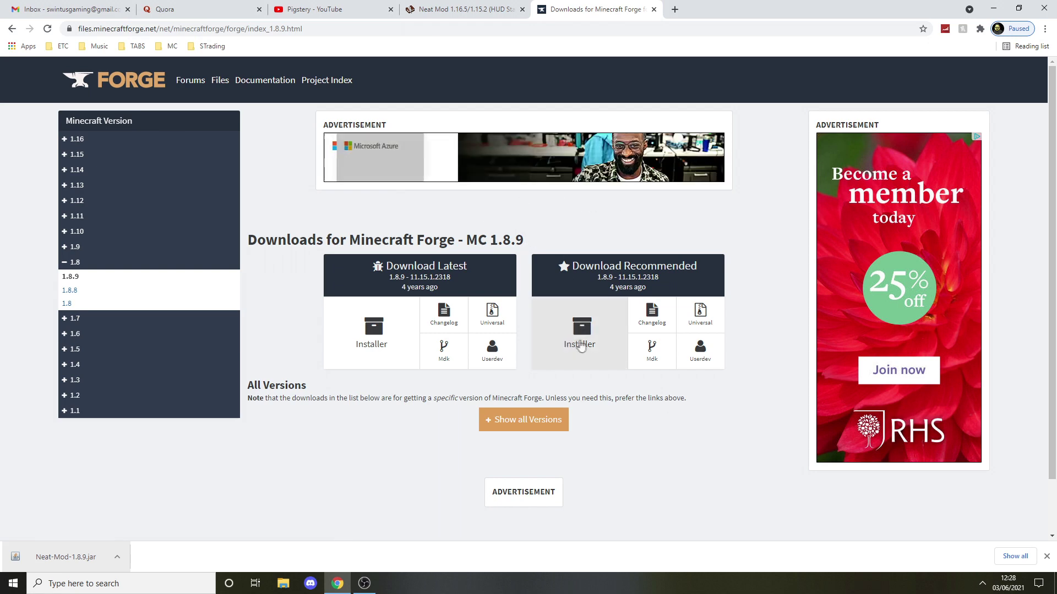
{"action": "left_click", "coordinate": [561, 334]}
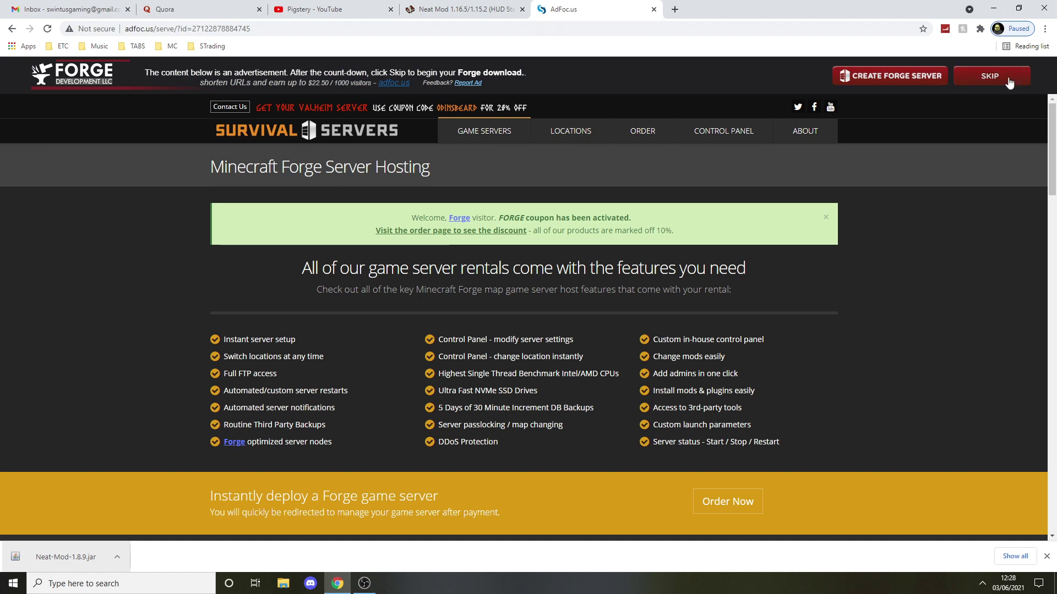
{"action": "left_click", "coordinate": [1008, 78]}
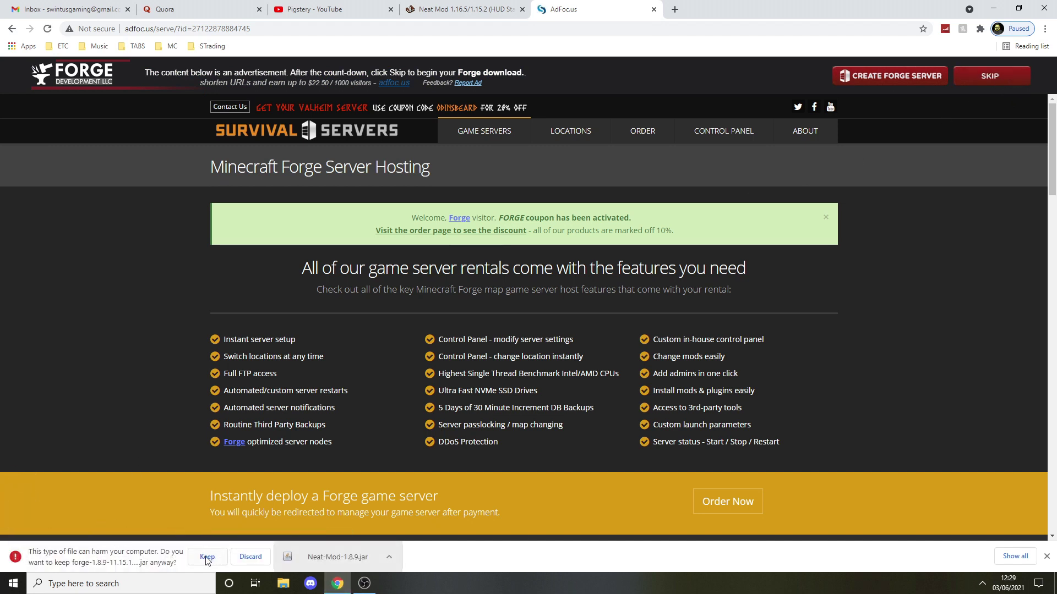
{"action": "left_click", "coordinate": [207, 557]}
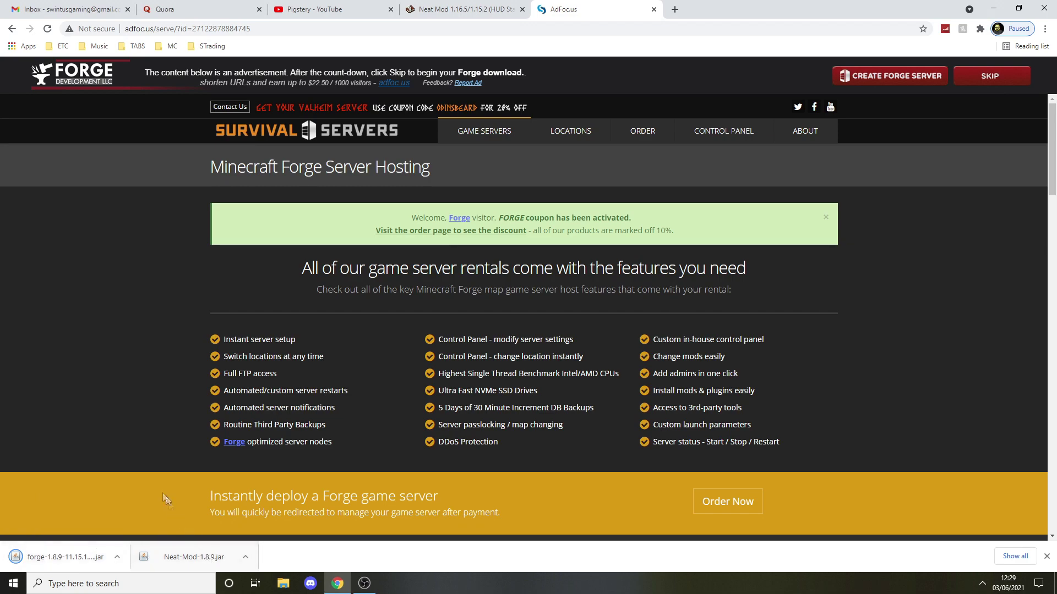
- Place the downloaded Neat-Mod-1.8.9.jar and Forge installer files on the desktop and minimise the browser
{"action": "left_click", "coordinate": [1017, 9]}
{"action": "left_click", "coordinate": [256, 176]}
{"action": "left_click_drag", "start_coordinate": [719, 17], "coordinate": [774, 23]}
{"action": "left_click_drag", "start_coordinate": [522, 550], "coordinate": [264, 292]}
{"action": "left_click_drag", "start_coordinate": [371, 549], "coordinate": [267, 352]}
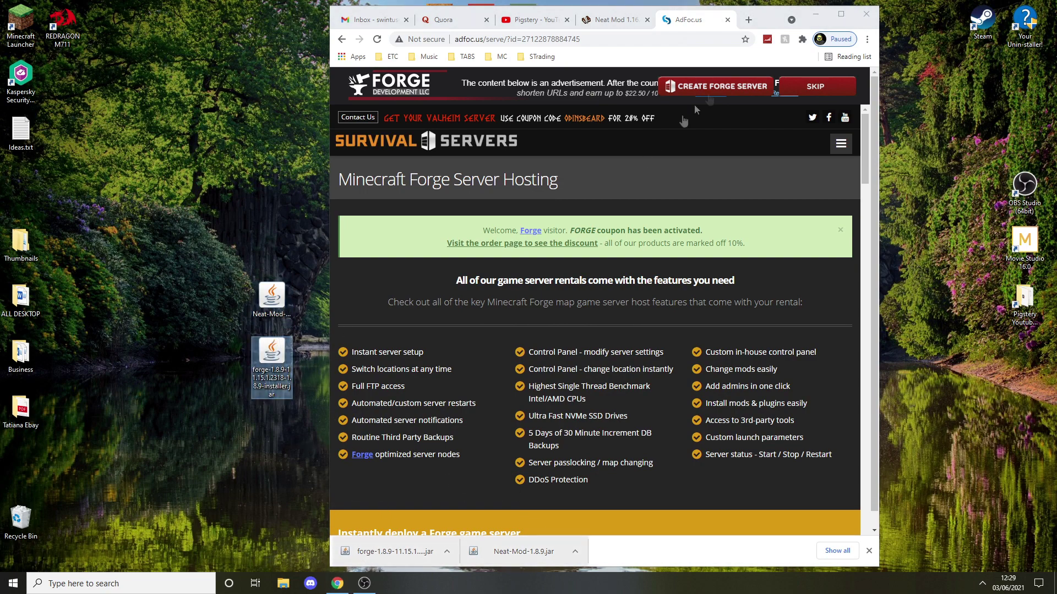
{"action": "left_click", "coordinate": [840, 13]}
{"action": "left_click", "coordinate": [990, 6]}
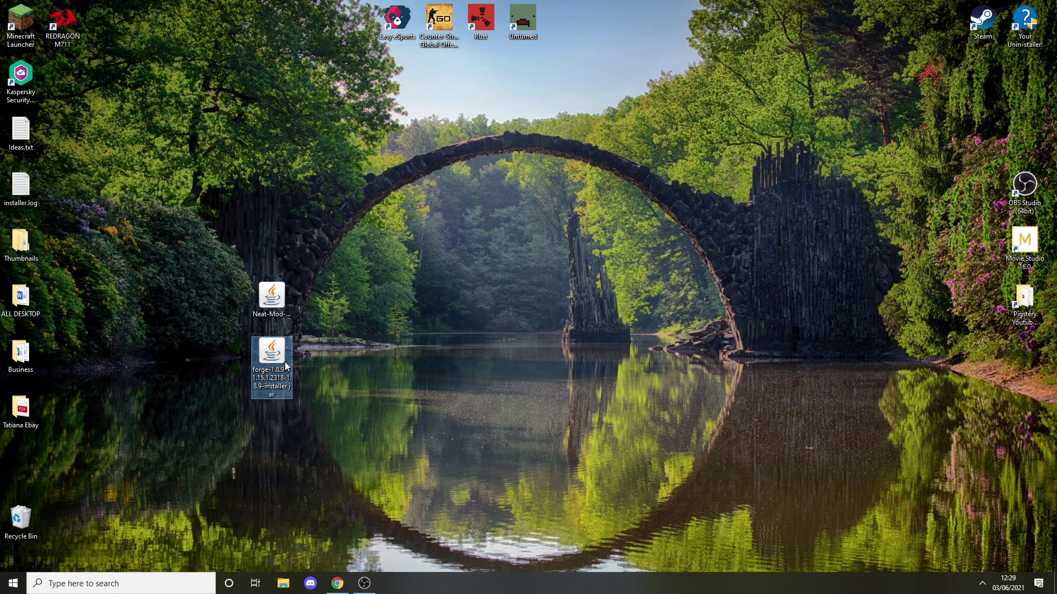
- Install the Forge 1.8.9 client profile with the installer from the desktop and dismiss the completion dialog
{"action": "left_click", "coordinate": [504, 355]}
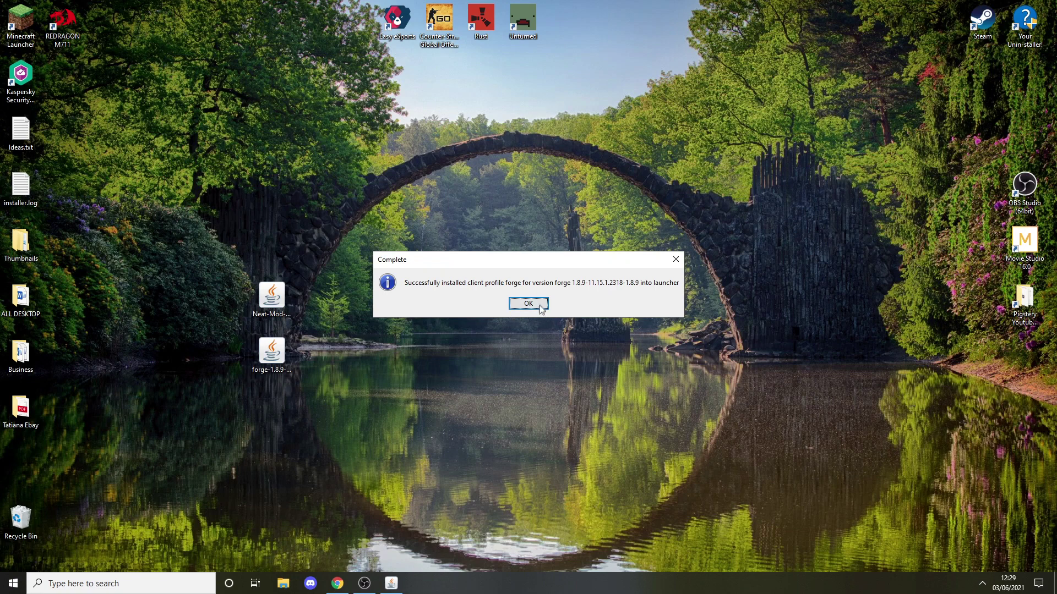
{"action": "key", "text": "Return"}
{"action": "left_click", "coordinate": [363, 425]}
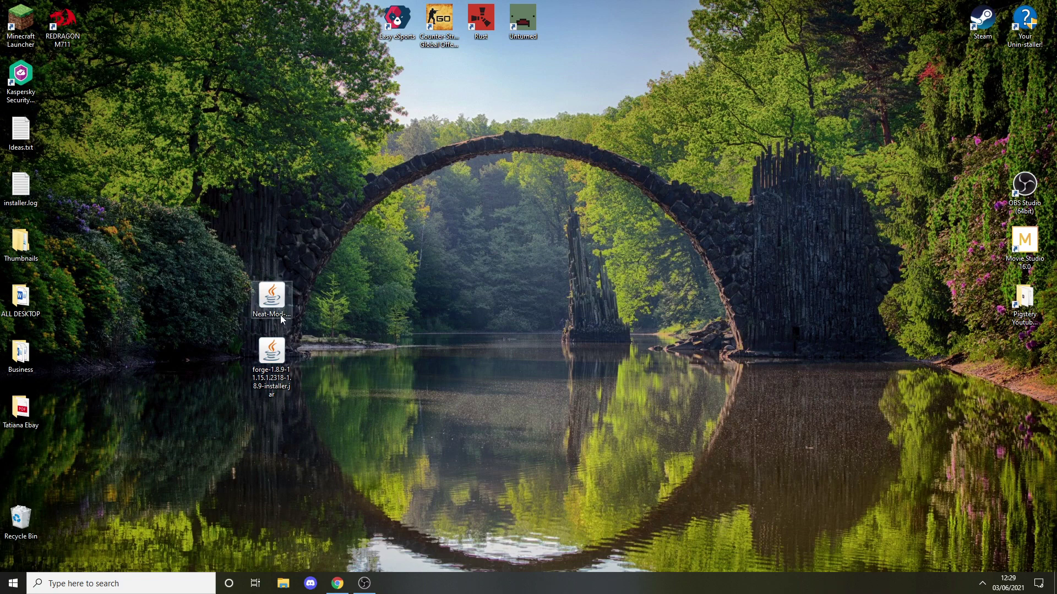
- Search Windows for %appdata%, open the Roaming folder and go into the .minecraft folder
{"action": "left_click", "coordinate": [172, 581]}
{"action": "type", "text": "%a"}
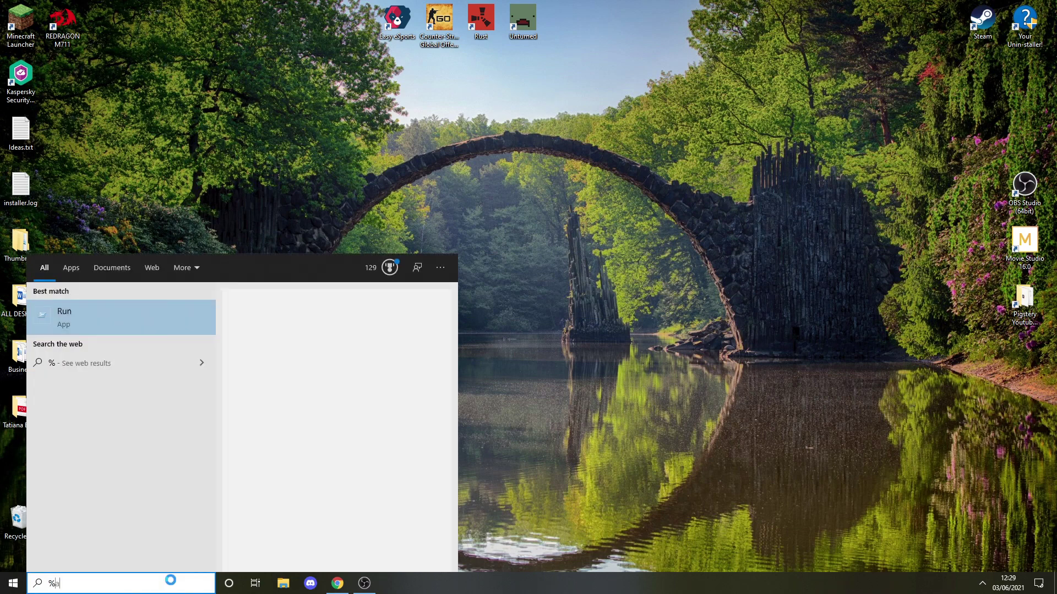
{"action": "type", "text": "ppdata%"}
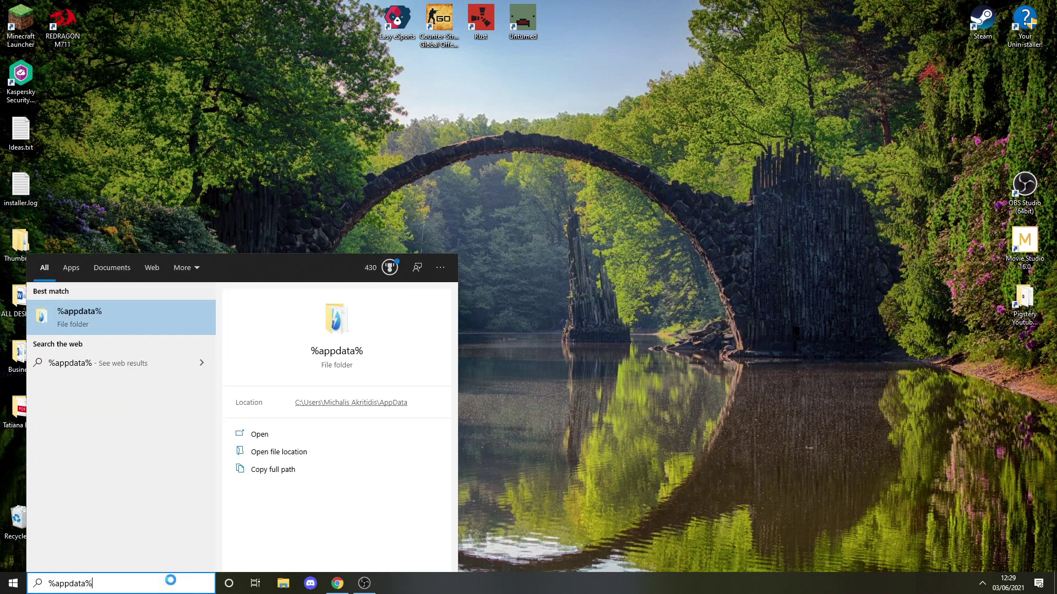
{"action": "key", "text": "Return"}
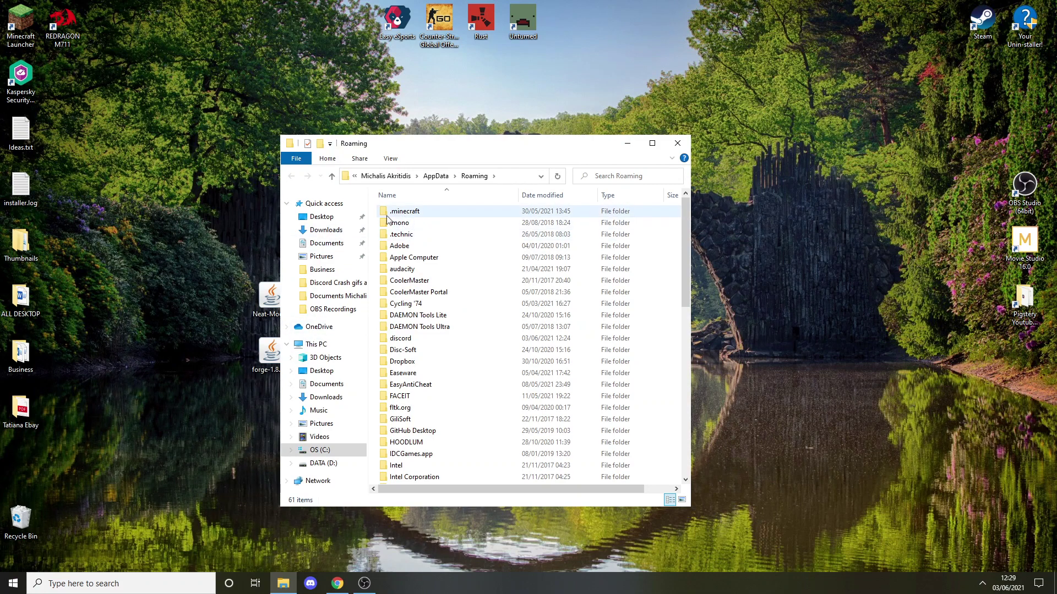
{"action": "left_click_drag", "start_coordinate": [685, 231], "coordinate": [697, 433]}
{"action": "scroll", "coordinate": [583, 432], "scroll_direction": "up", "scroll_amount": 13}
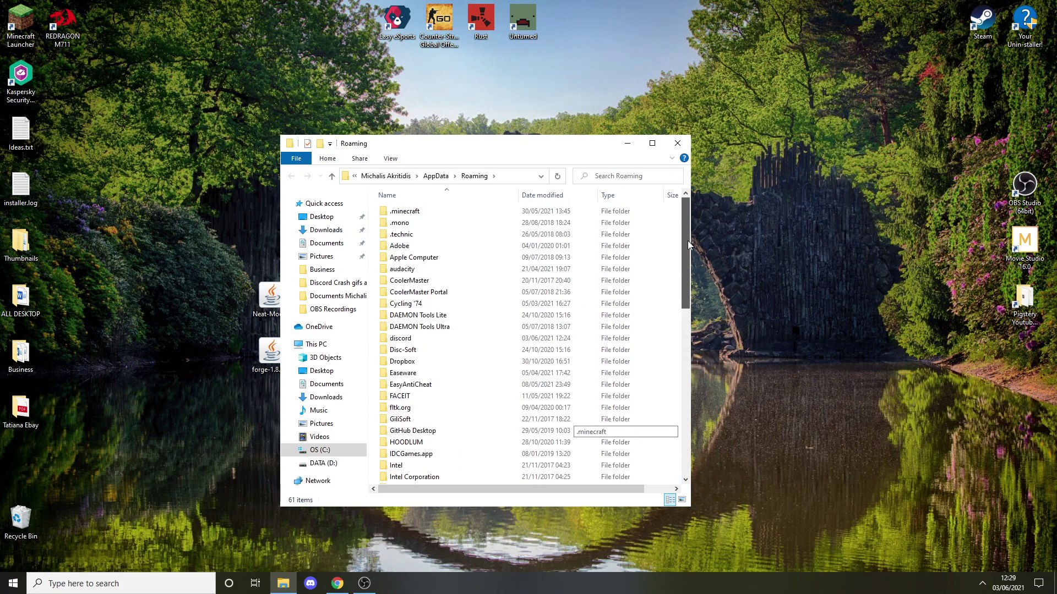
{"action": "double_click", "coordinate": [439, 214]}
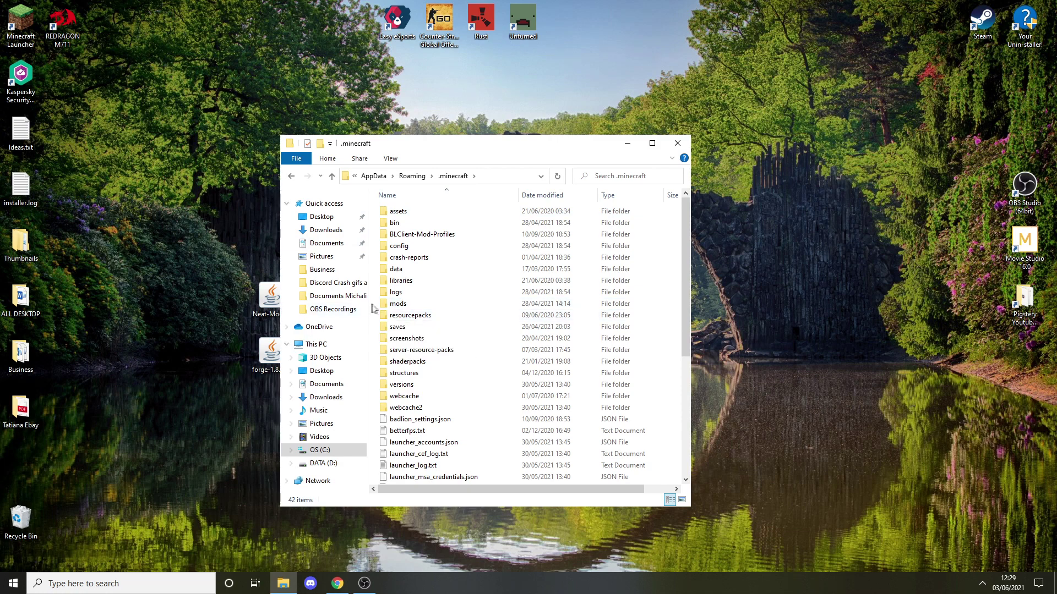
{"action": "right_click", "coordinate": [375, 306]}
{"action": "mouse_move", "coordinate": [449, 451]}
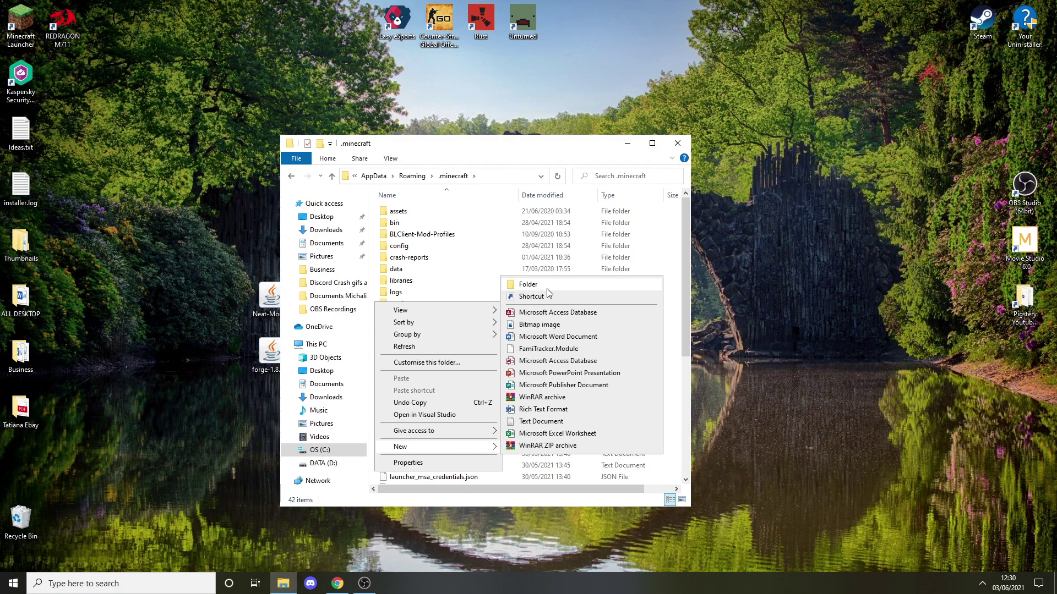
{"action": "left_click", "coordinate": [460, 249]}
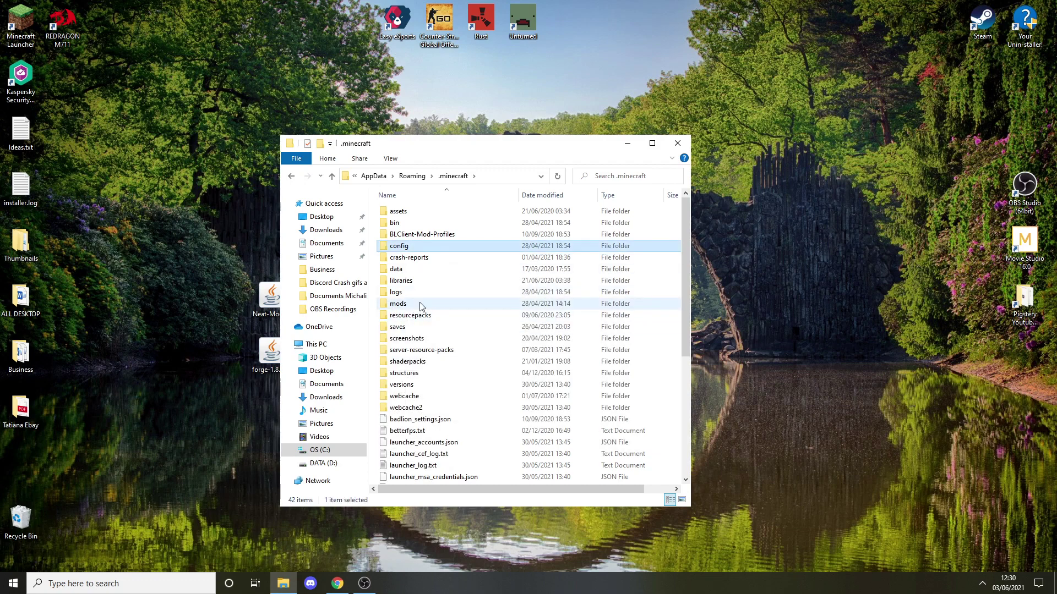
- Open the mods folder inside .minecraft and move its window clear of the jar files on the desktop
{"action": "double_click", "coordinate": [421, 306]}
{"action": "left_click_drag", "start_coordinate": [513, 268], "coordinate": [458, 208]}
{"action": "left_click_drag", "start_coordinate": [512, 144], "coordinate": [597, 163]}
{"action": "left_click", "coordinate": [543, 259]}
{"action": "left_click_drag", "start_coordinate": [534, 231], "coordinate": [492, 231]}
{"action": "right_click", "coordinate": [500, 234]}
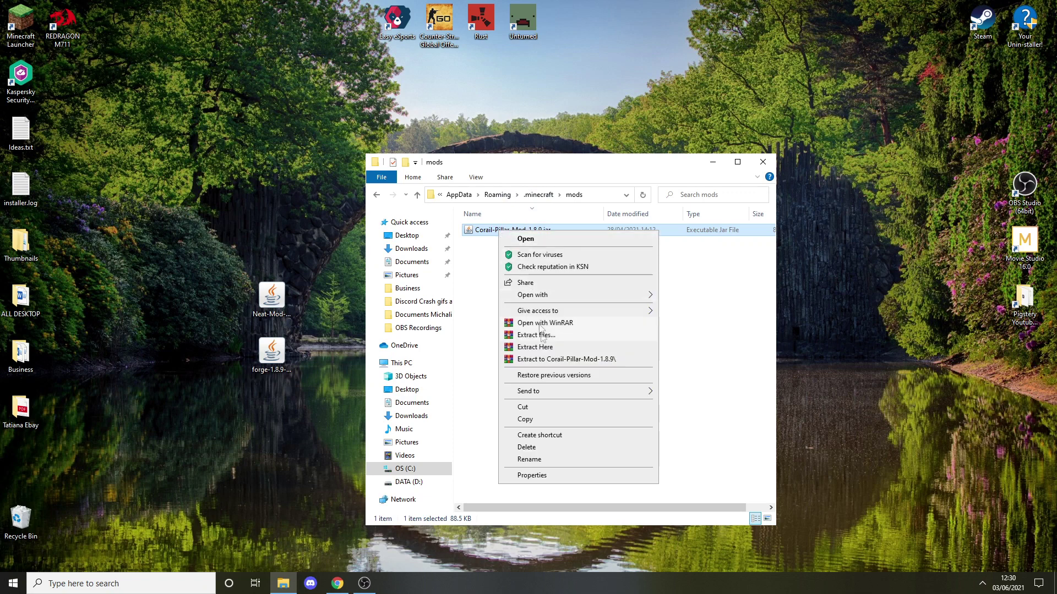
{"action": "left_click", "coordinate": [264, 168]}
{"action": "left_click", "coordinate": [529, 377]}
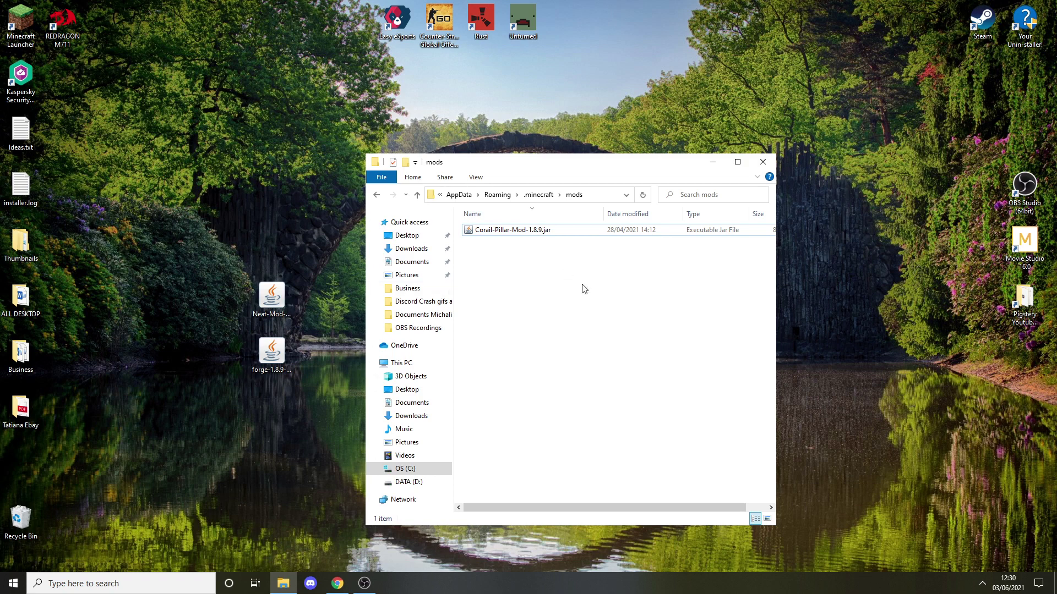
- Delete Corail-Pillar-Mod-1.8.9.jar from the mods folder
{"action": "right_click", "coordinate": [520, 234]}
{"action": "left_click", "coordinate": [513, 245]}
{"action": "left_click", "coordinate": [513, 231]}
{"action": "key", "text": "Delete"}
{"action": "mouse_move", "coordinate": [271, 297]}
{"action": "left_mouse_down"}
{"action": "mouse_move", "coordinate": [556, 291]}
{"action": "mouse_move", "coordinate": [276, 298]}
{"action": "left_mouse_up"}
{"action": "right_click", "coordinate": [277, 297]}
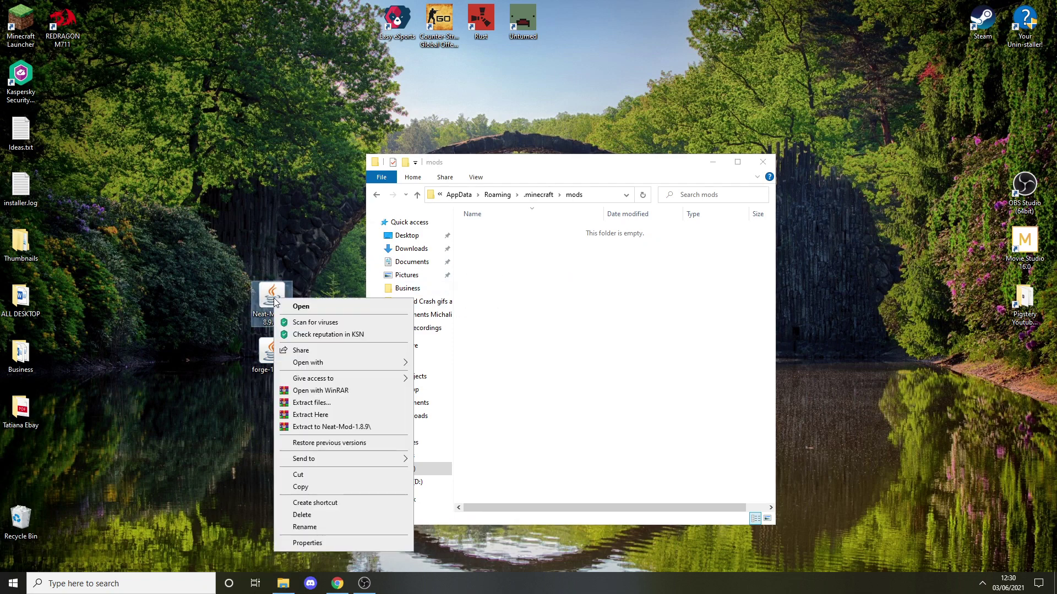
{"action": "right_click", "coordinate": [576, 297]}
{"action": "right_click", "coordinate": [269, 284]}
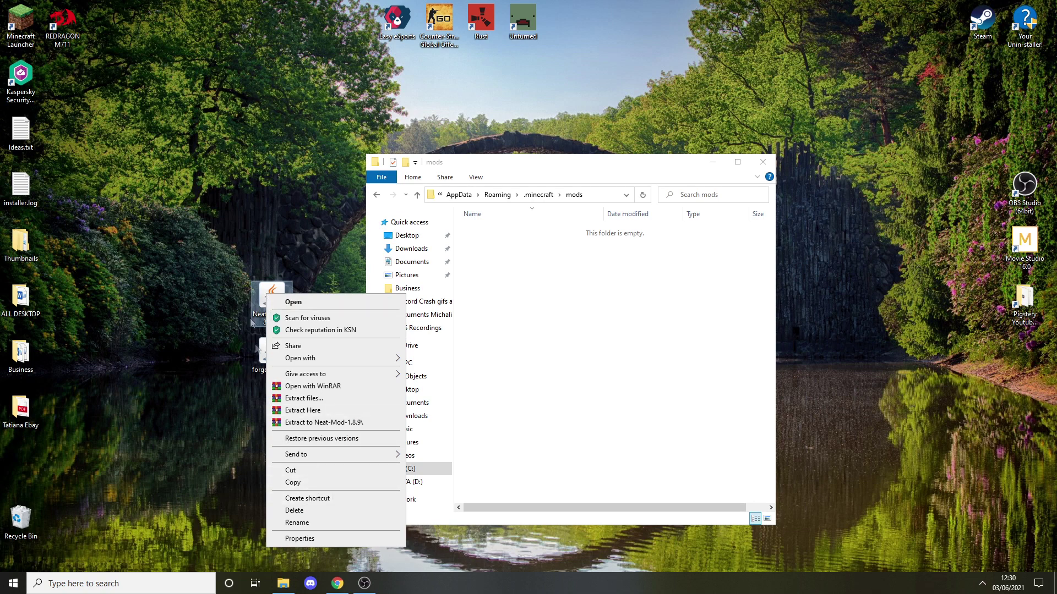
{"action": "left_click", "coordinate": [267, 259]}
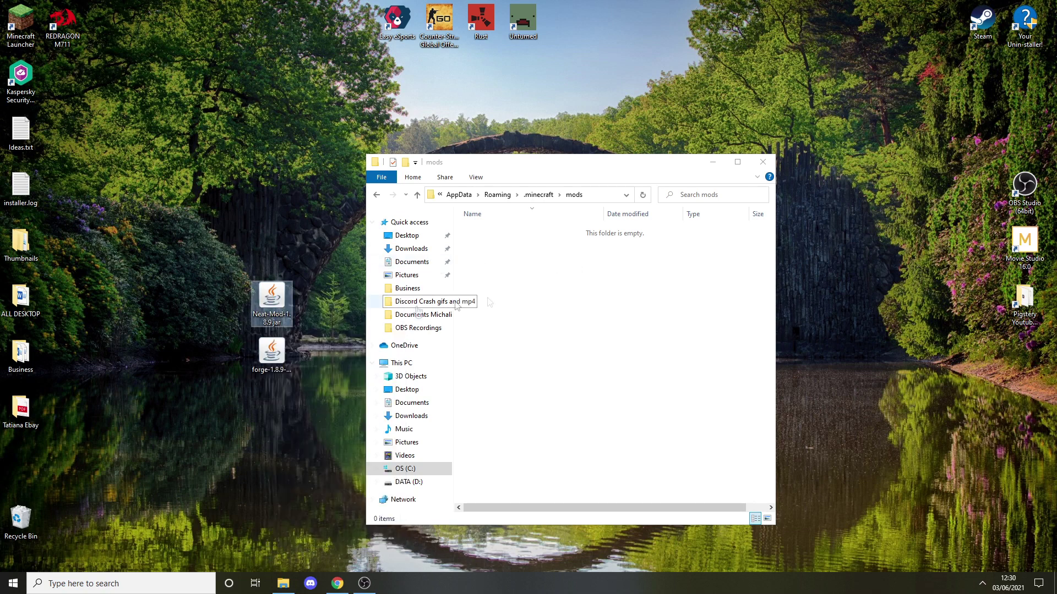
{"action": "left_click", "coordinate": [538, 288]}
- Move Neat-Mod-1.8.9.jar from the desktop into the mods folder and close the folder window
{"action": "left_click_drag", "start_coordinate": [271, 286], "coordinate": [611, 292]}
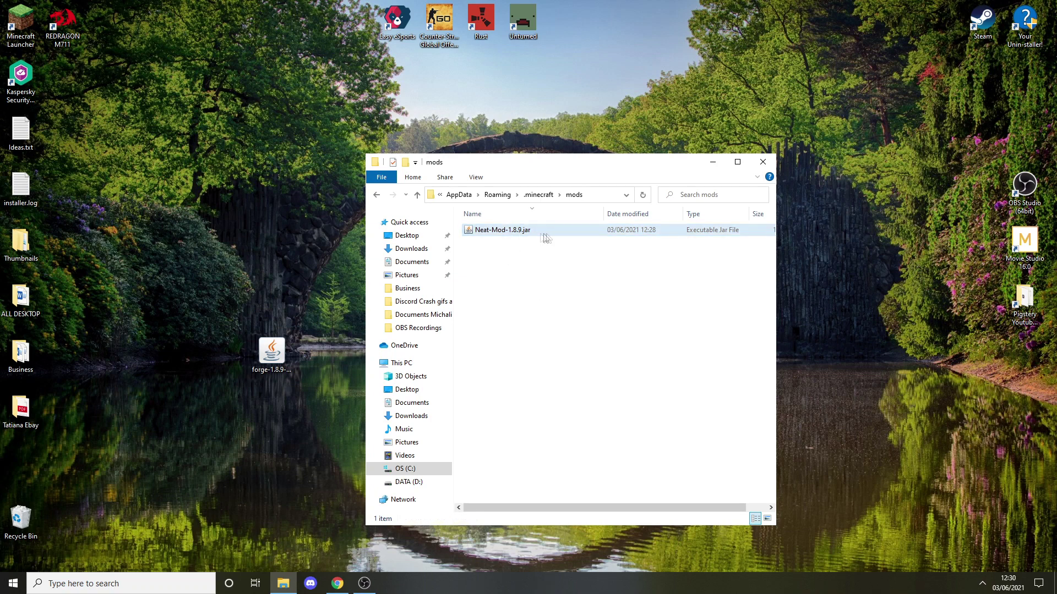
{"action": "left_click", "coordinate": [762, 162]}
- Start the Minecraft Launcher from the desktop
{"action": "double_click", "coordinate": [32, 28]}
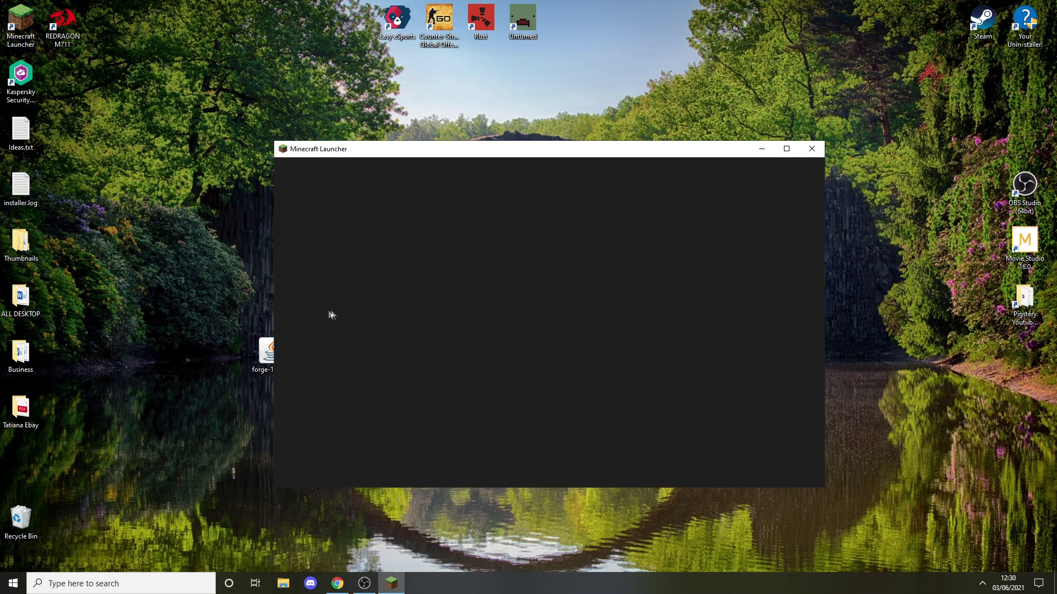
{"action": "left_click", "coordinate": [486, 323]}
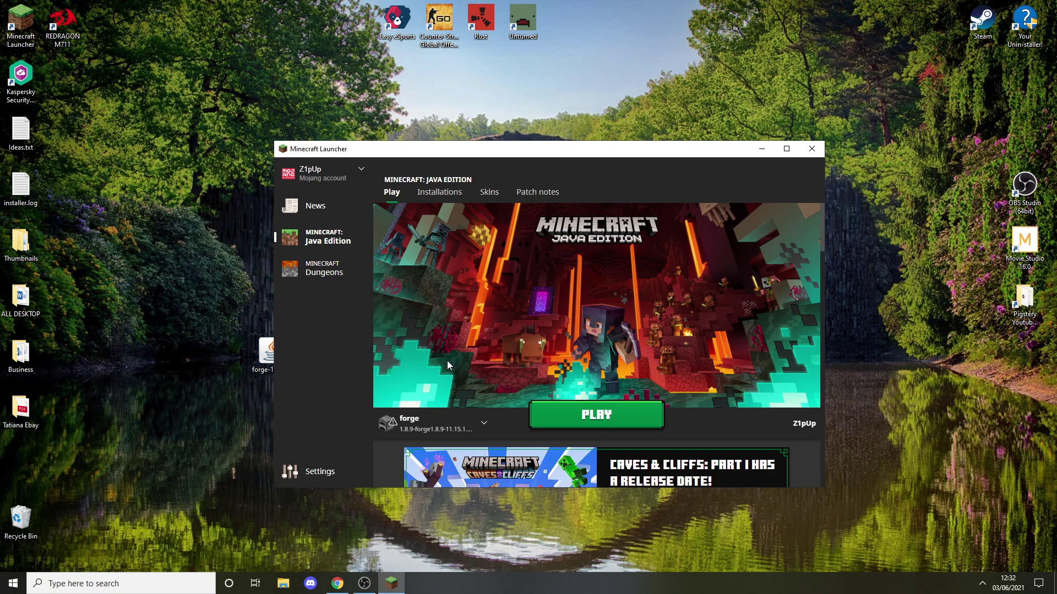
- Look through the launcher's list of installations for the forge 1.8.9 profile and its version number
{"action": "mouse_move", "coordinate": [424, 434]}
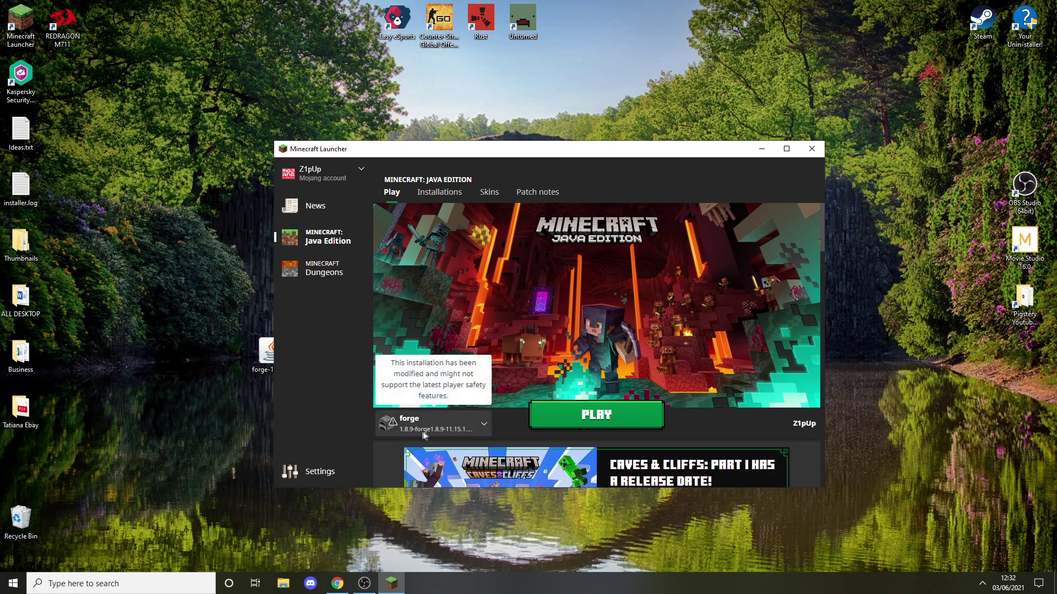
{"action": "left_click", "coordinate": [458, 430]}
{"action": "left_click", "coordinate": [444, 427]}
{"action": "left_click", "coordinate": [443, 426]}
{"action": "scroll", "coordinate": [445, 353], "scroll_direction": "down", "scroll_amount": 2}
{"action": "scroll", "coordinate": [443, 358], "scroll_direction": "up", "scroll_amount": 2}
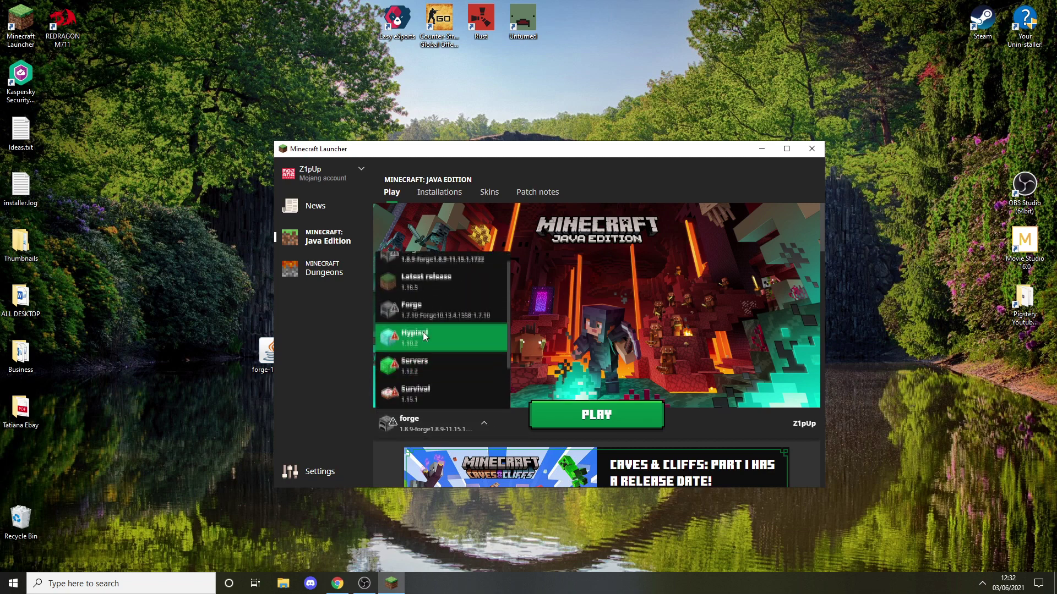
{"action": "scroll", "coordinate": [435, 341], "scroll_direction": "down", "scroll_amount": 3}
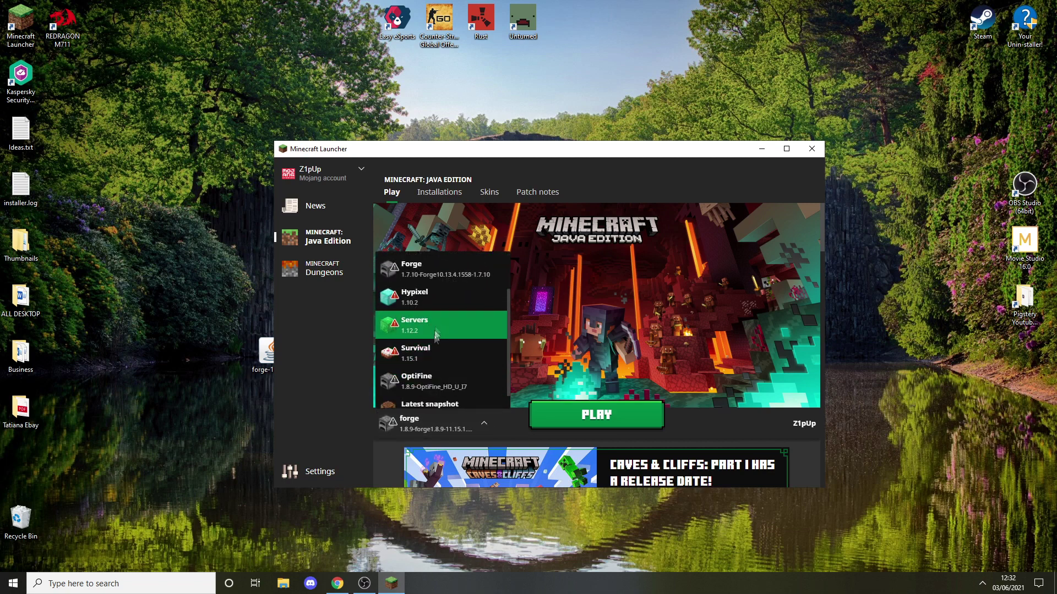
{"action": "scroll", "coordinate": [424, 330], "scroll_direction": "up", "scroll_amount": 3}
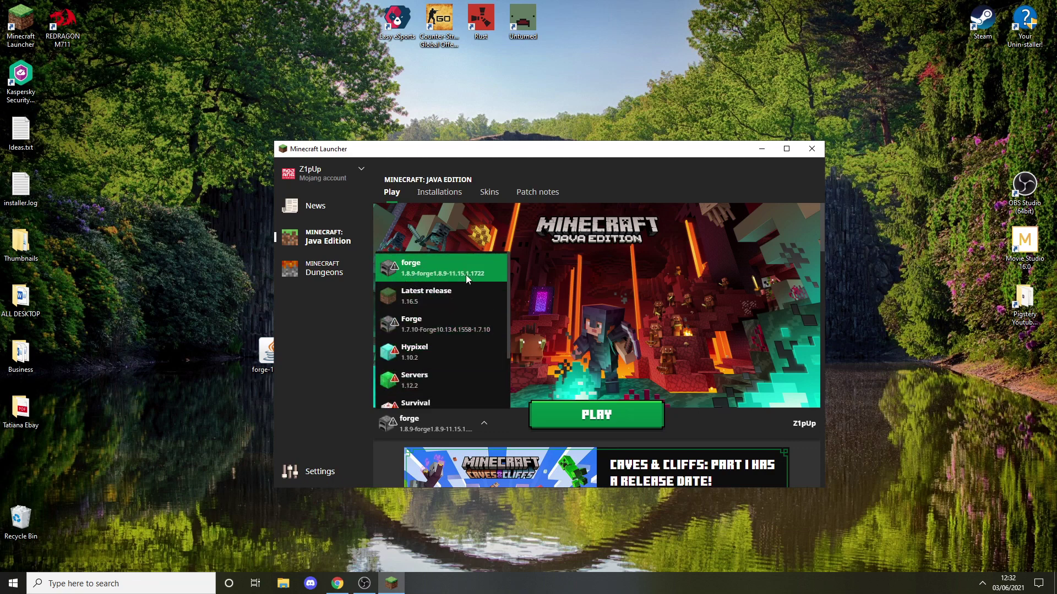
- Move the launcher window clear of the forge installer and compare the installer's version with the forge profile in the installation list
{"action": "left_click_drag", "start_coordinate": [452, 148], "coordinate": [570, 149]}
{"action": "left_click", "coordinate": [272, 385]}
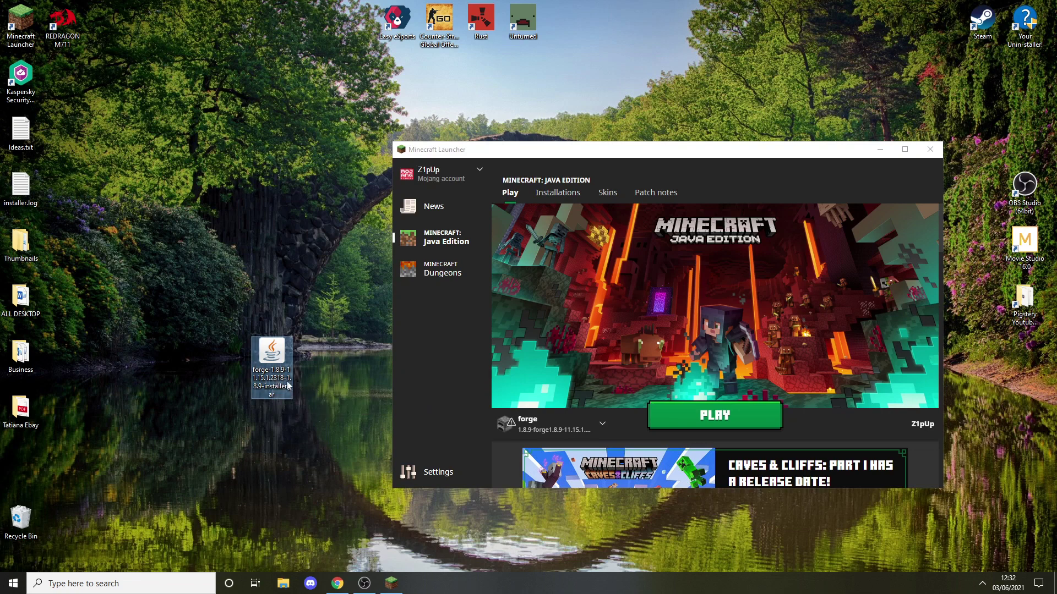
{"action": "left_click", "coordinate": [542, 422]}
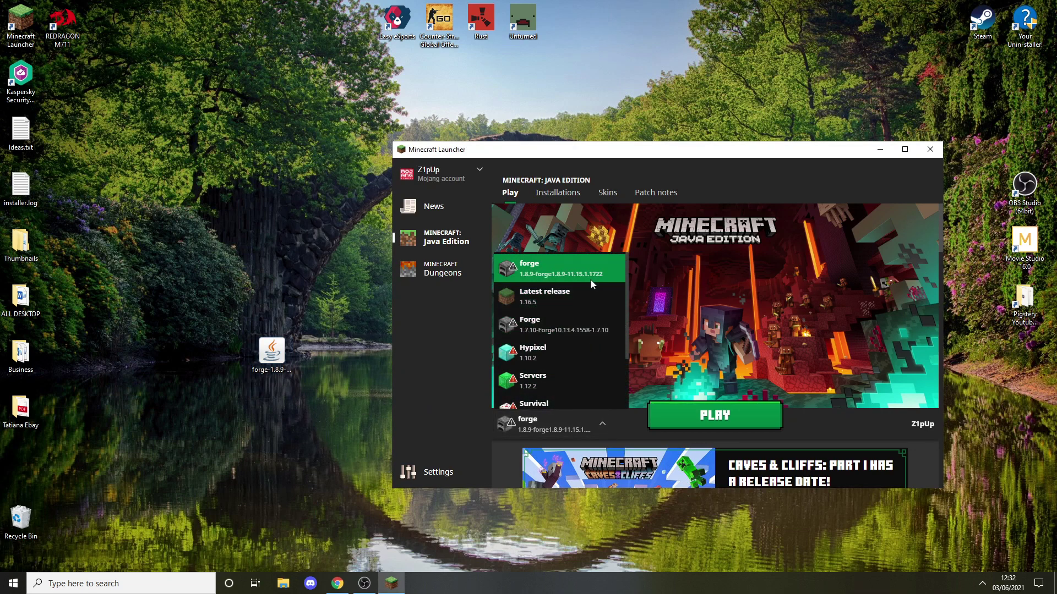
{"action": "scroll", "coordinate": [578, 297], "scroll_direction": "down", "scroll_amount": 1}
{"action": "scroll", "coordinate": [572, 342], "scroll_direction": "up", "scroll_amount": 2}
{"action": "left_click", "coordinate": [279, 375]}
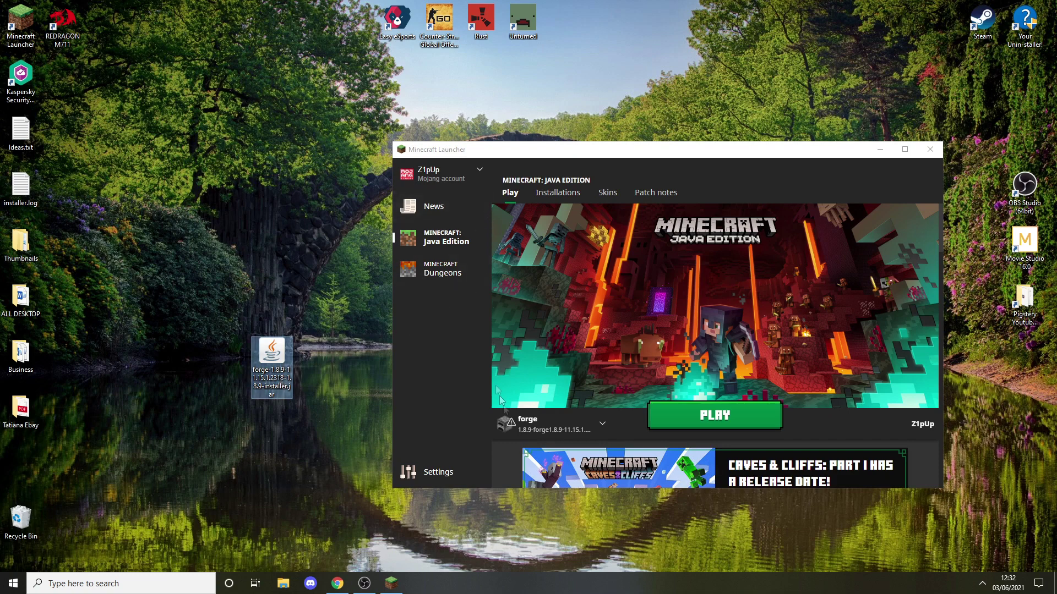
{"action": "left_click", "coordinate": [550, 423]}
{"action": "scroll", "coordinate": [590, 330], "scroll_direction": "down", "scroll_amount": 1}
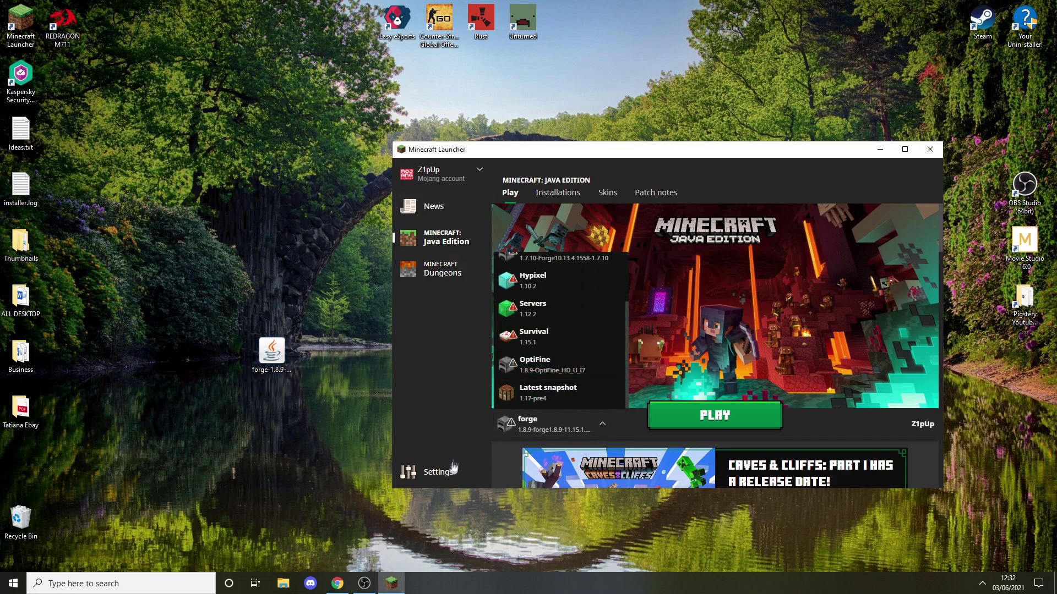
- Delete the forge 1.8.9-forge1.8.9-11.15.1.1722 installation from the launcher's installations
{"action": "left_click", "coordinate": [563, 204]}
{"action": "left_click", "coordinate": [558, 195]}
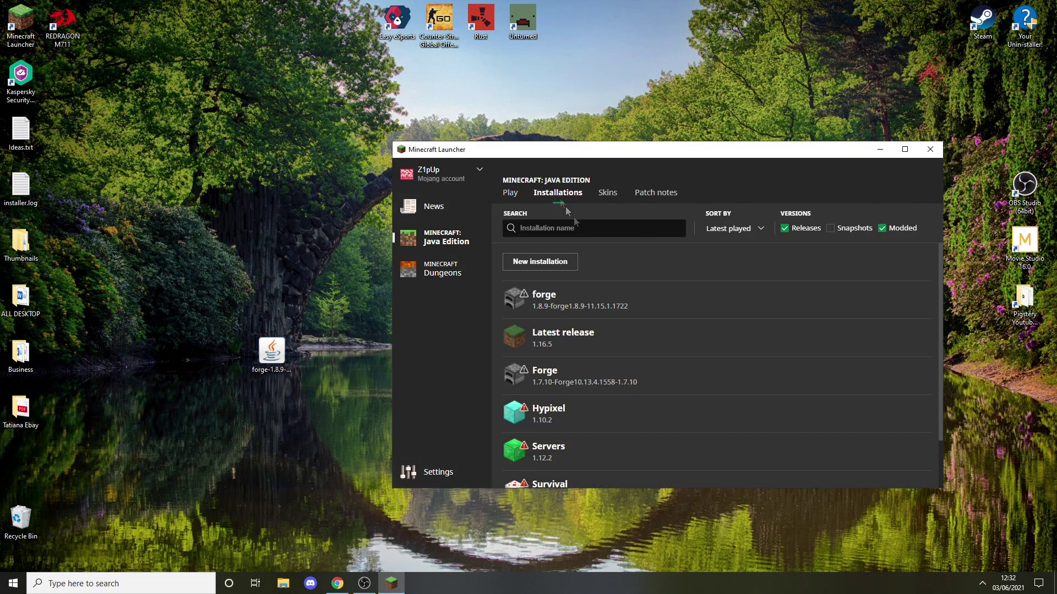
{"action": "mouse_move", "coordinate": [638, 305]}
{"action": "left_click", "coordinate": [923, 301]}
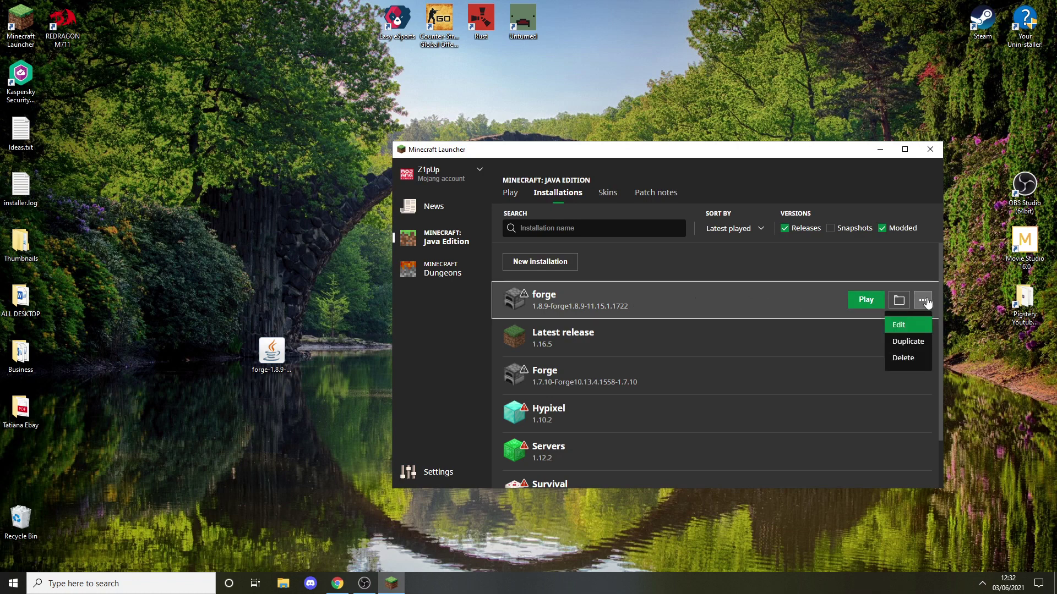
{"action": "left_click", "coordinate": [923, 361]}
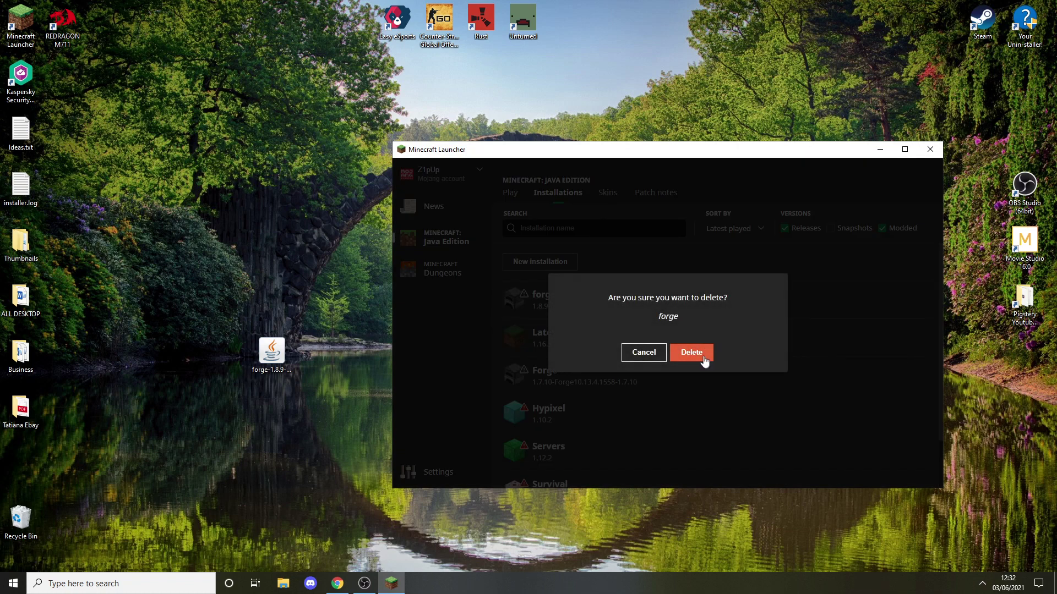
{"action": "left_click", "coordinate": [701, 358]}
- Delete the OptiFine 1.8.9 and Forge 1.7.10 installations and close the launcher
{"action": "scroll", "coordinate": [778, 349], "scroll_direction": "down", "scroll_amount": 1}
{"action": "left_click", "coordinate": [922, 470]}
{"action": "left_click", "coordinate": [922, 447]}
{"action": "left_click", "coordinate": [707, 356]}
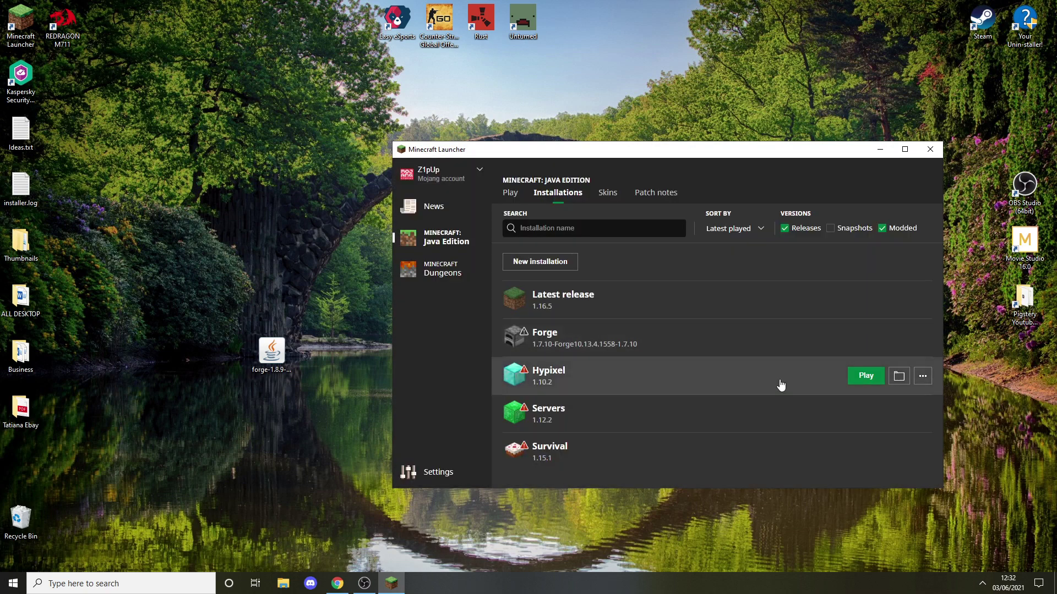
{"action": "left_click", "coordinate": [928, 340]}
{"action": "left_click", "coordinate": [917, 395]}
{"action": "left_click", "coordinate": [702, 355]}
{"action": "left_click", "coordinate": [930, 149]}
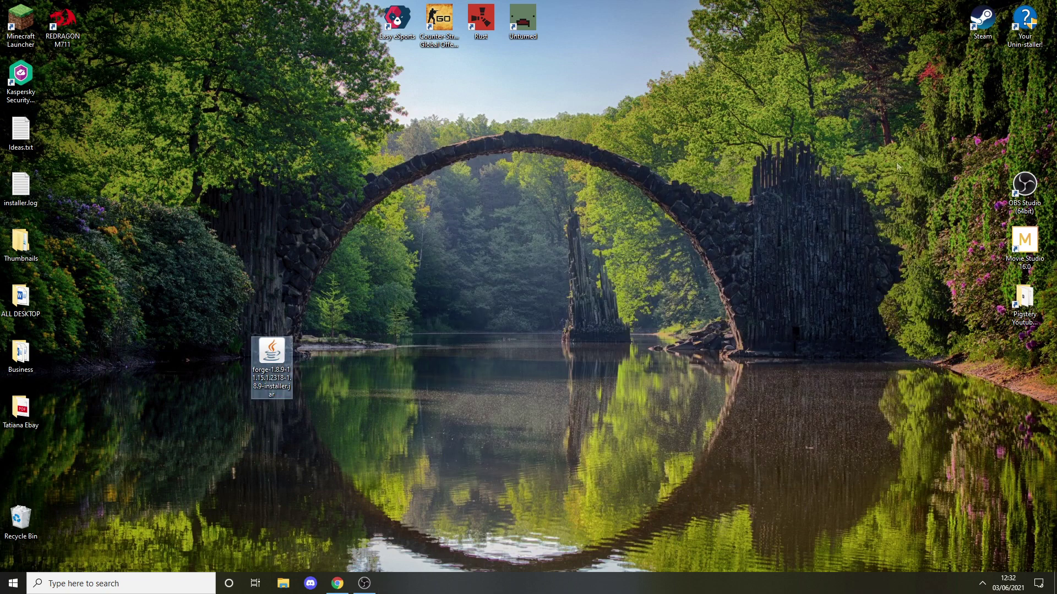
- Run the forge 1.8.9-11.15.1.2318 installer from the desktop with the Install client option and dismiss the completion message
{"action": "right_click", "coordinate": [251, 368]}
{"action": "left_click", "coordinate": [266, 359]}
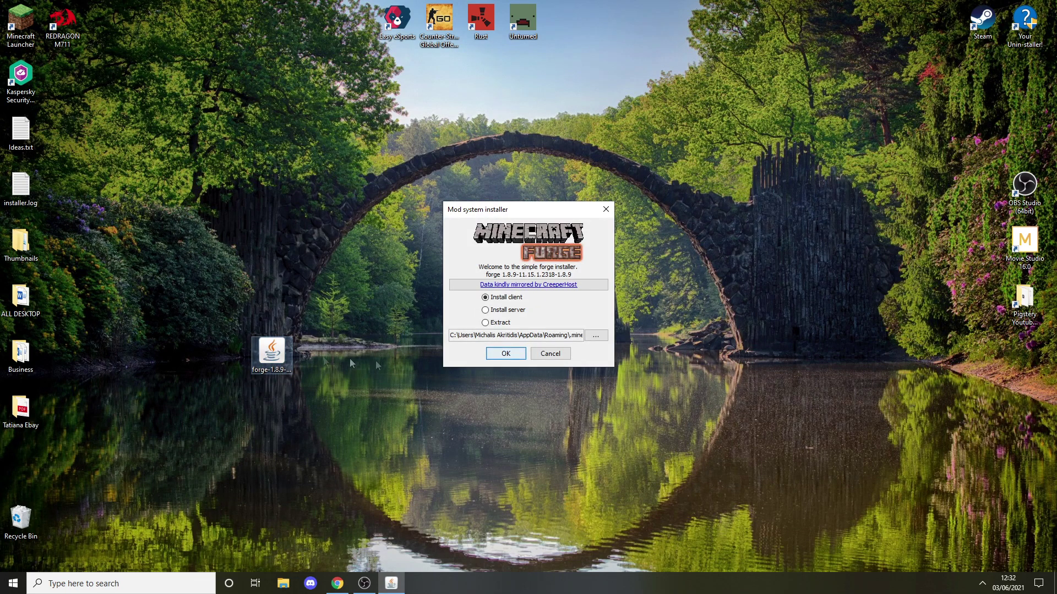
{"action": "left_click", "coordinate": [505, 354]}
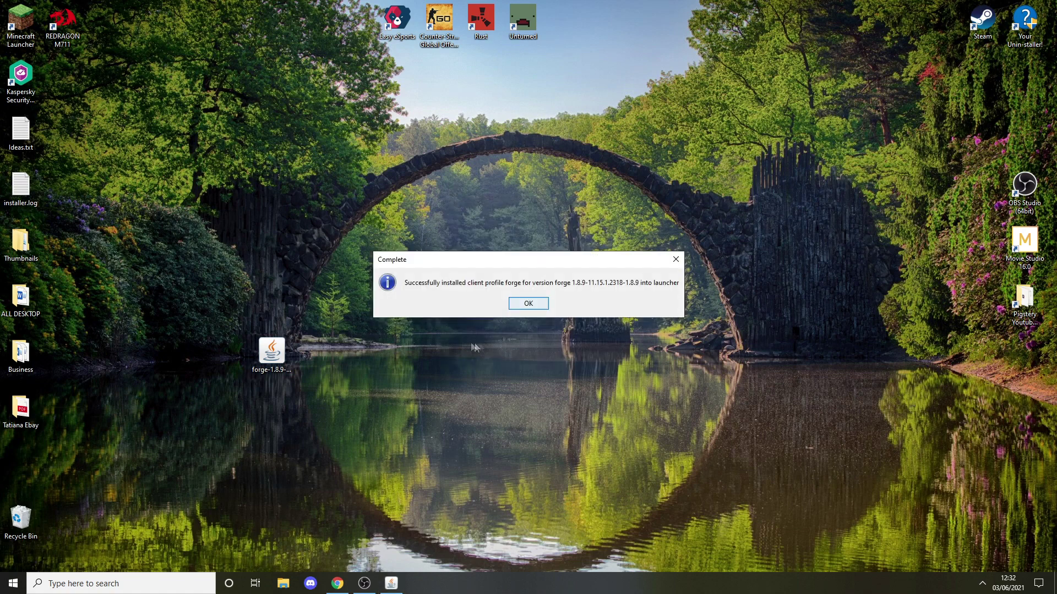
{"action": "left_click", "coordinate": [529, 304]}
- Reopen the Minecraft Launcher and select the forge 1.8.9-11.15.1.2318 installation
{"action": "double_click", "coordinate": [21, 23]}
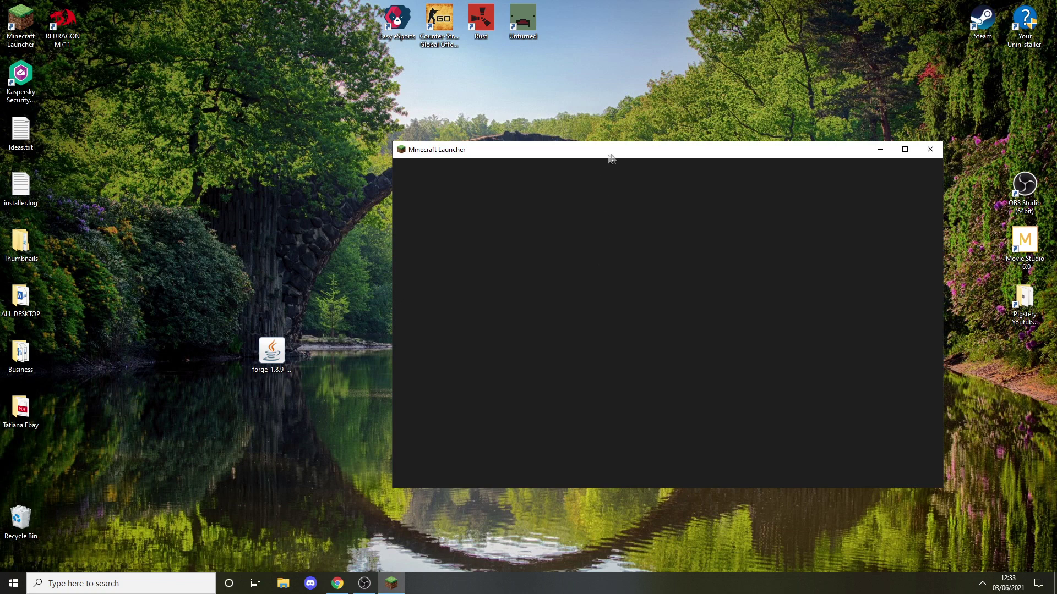
{"action": "left_click_drag", "start_coordinate": [606, 156], "coordinate": [546, 147]}
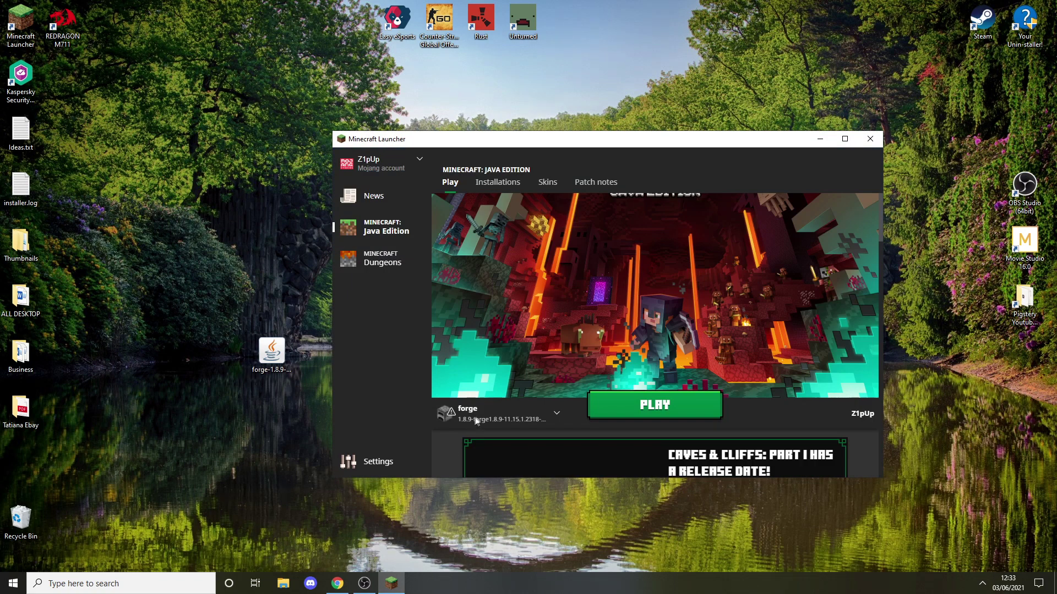
{"action": "left_click", "coordinate": [550, 413]}
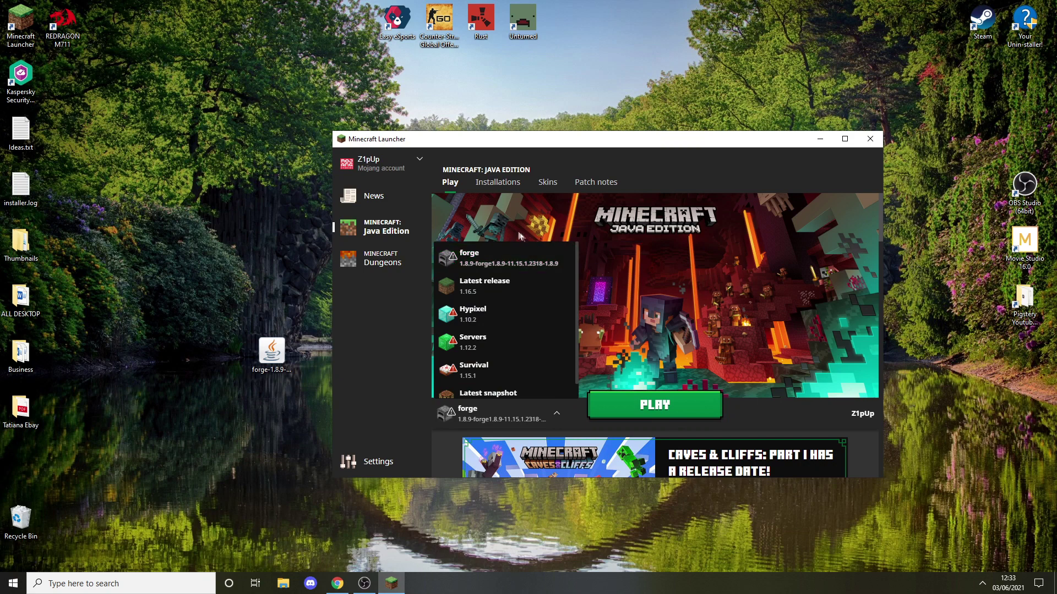
{"action": "left_click", "coordinate": [497, 410]}
{"action": "left_click", "coordinate": [497, 409]}
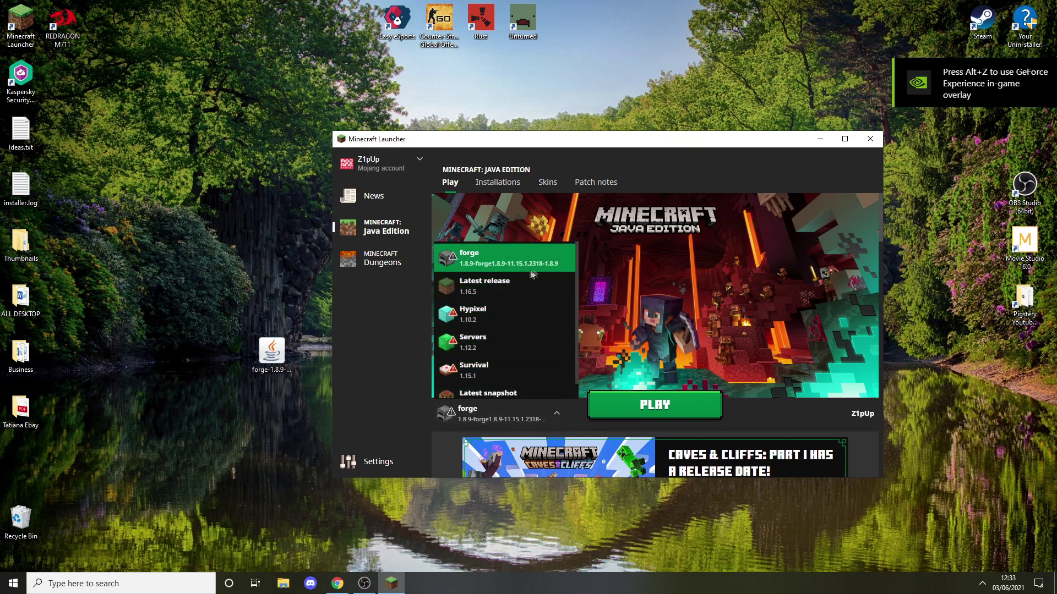
{"action": "left_click", "coordinate": [508, 411]}
{"action": "left_click", "coordinate": [508, 410]}
{"action": "left_click", "coordinate": [508, 251]}
- Launch the selected forge installation, accepting the risks and turning off further warnings for it
{"action": "left_click", "coordinate": [632, 407]}
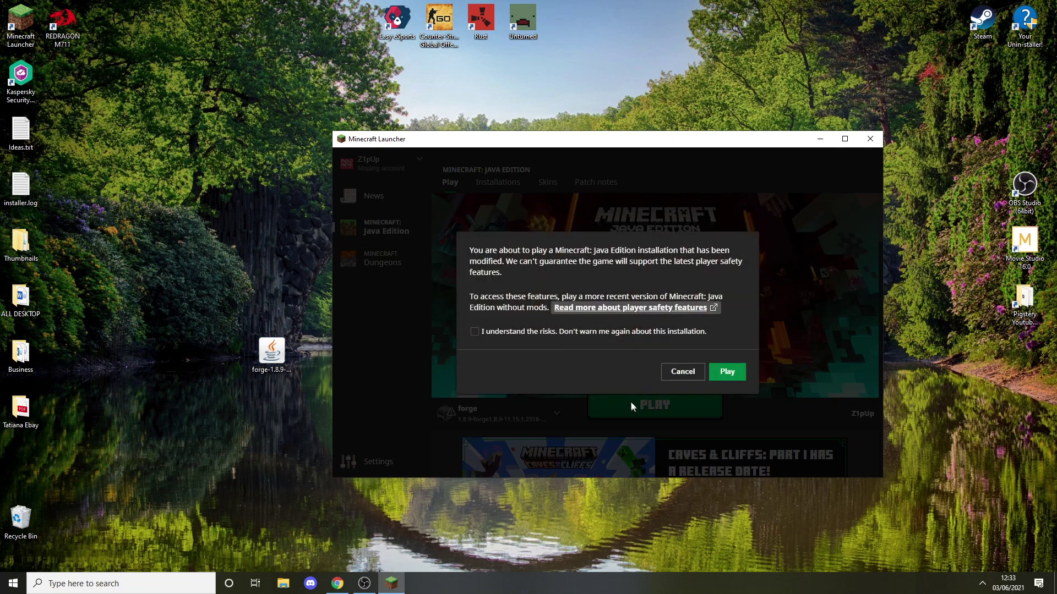
{"action": "left_click", "coordinate": [495, 335]}
{"action": "left_click", "coordinate": [725, 373]}
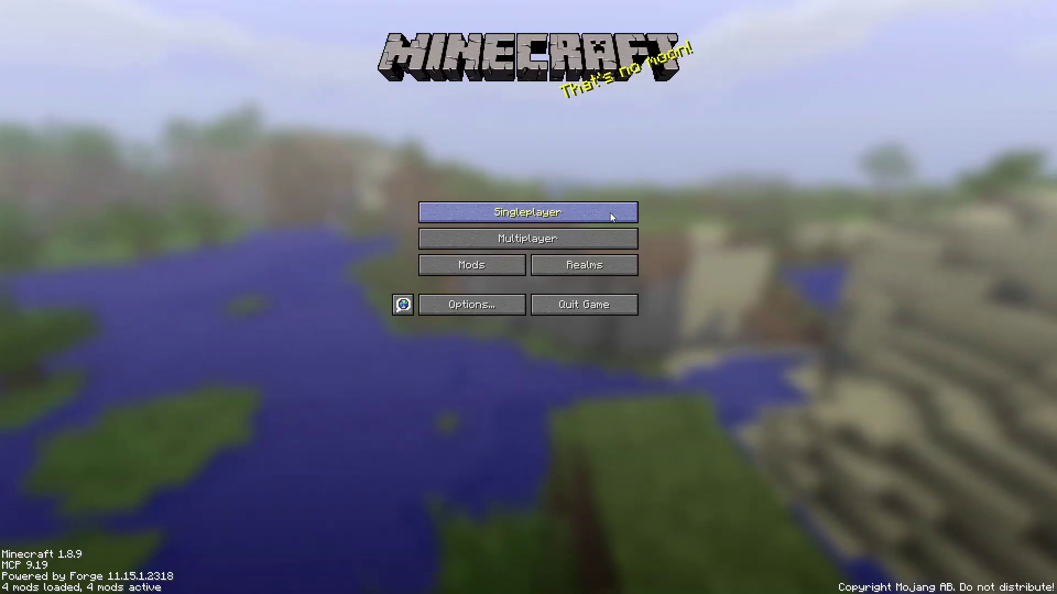
- Back out of the world selection and check the game's mod list for the Neat entry
{"action": "left_click", "coordinate": [608, 212]}
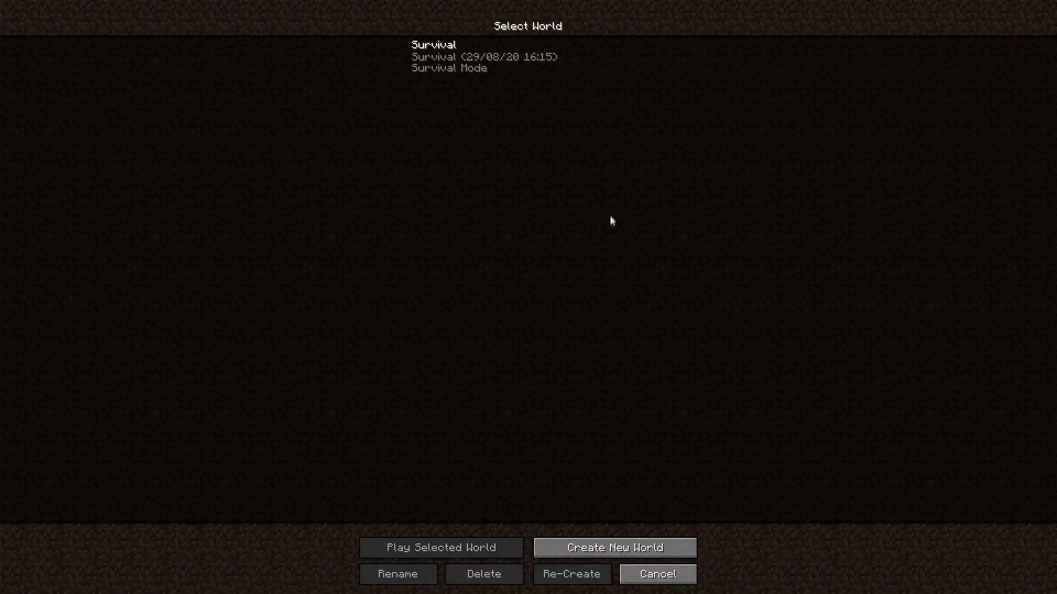
{"action": "left_click", "coordinate": [691, 577]}
{"action": "left_click", "coordinate": [489, 269]}
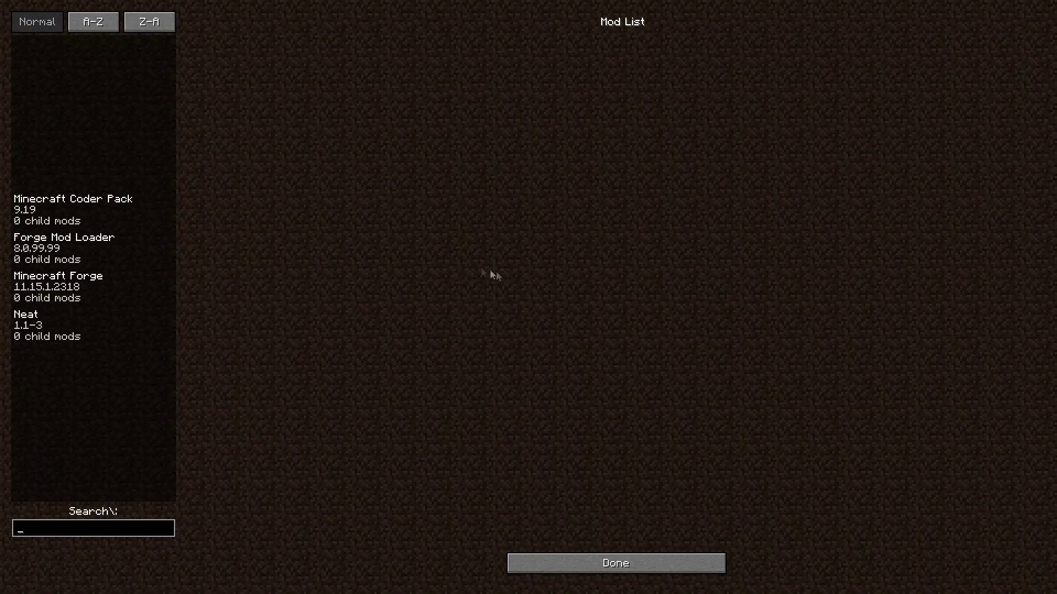
{"action": "left_click", "coordinate": [155, 223]}
{"action": "left_click", "coordinate": [122, 329]}
{"action": "left_click", "coordinate": [600, 557]}
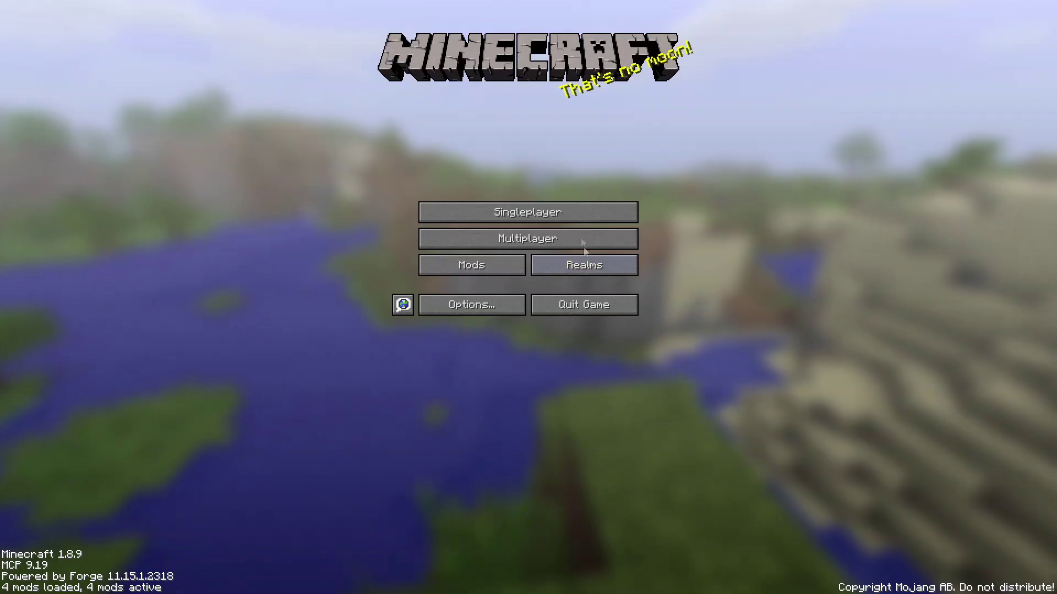
- Create a new singleplayer world in Creative mode
{"action": "left_click", "coordinate": [573, 213]}
{"action": "left_click", "coordinate": [610, 551]}
{"action": "left_click", "coordinate": [512, 137]}
{"action": "left_click", "coordinate": [477, 572]}
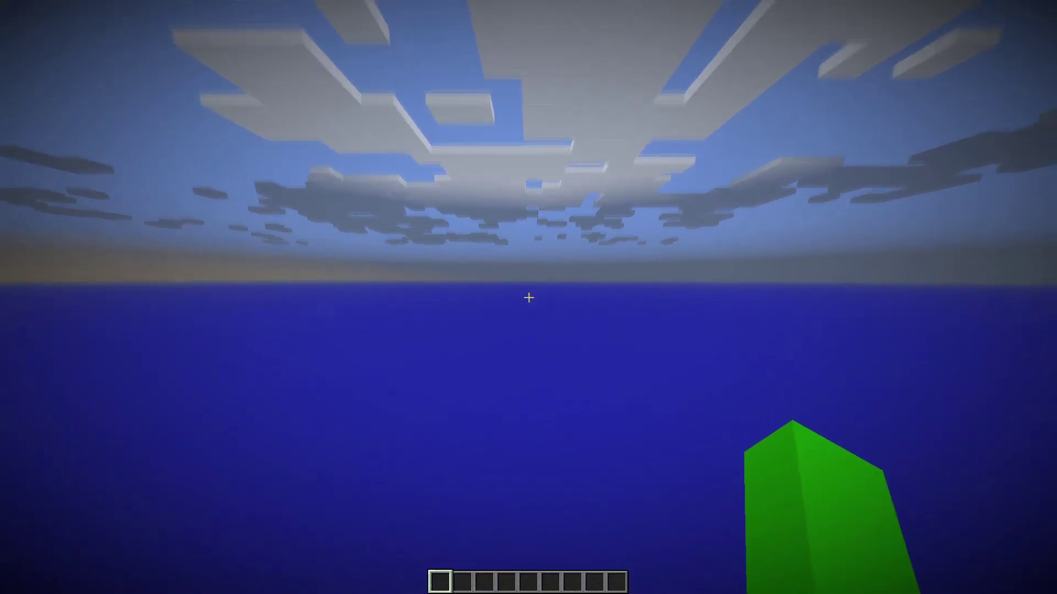
- Search the creative inventory for "chic" and put the Spawn Chicken egg in the first hotbar slot
{"action": "key", "text": "e"}
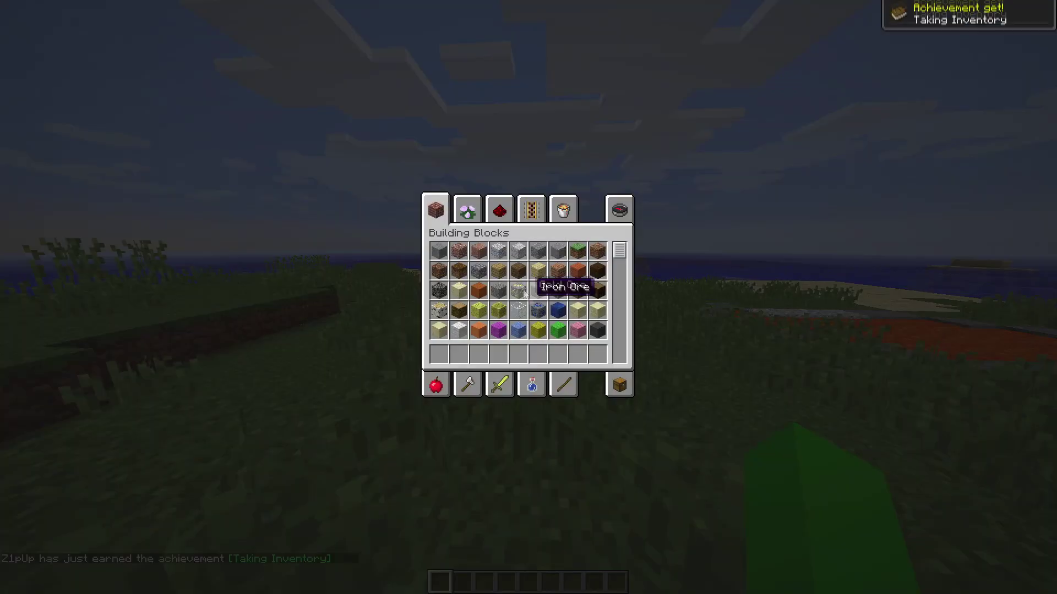
{"action": "left_click", "coordinate": [619, 210]}
{"action": "type", "text": "chic"}
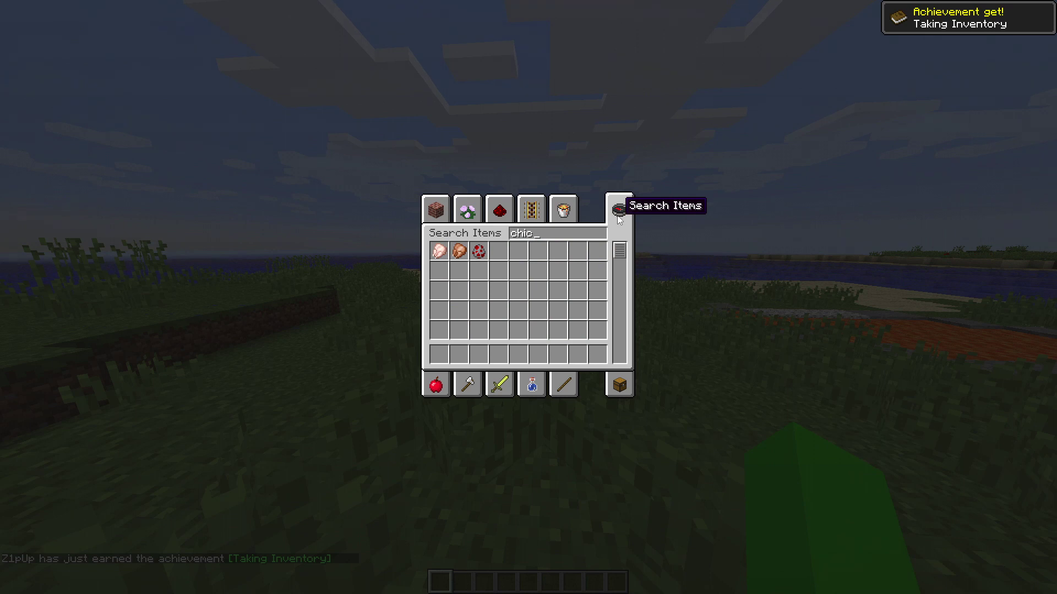
{"action": "left_click", "coordinate": [479, 251]}
{"action": "left_click", "coordinate": [439, 354]}
{"action": "key", "text": "Escape"}
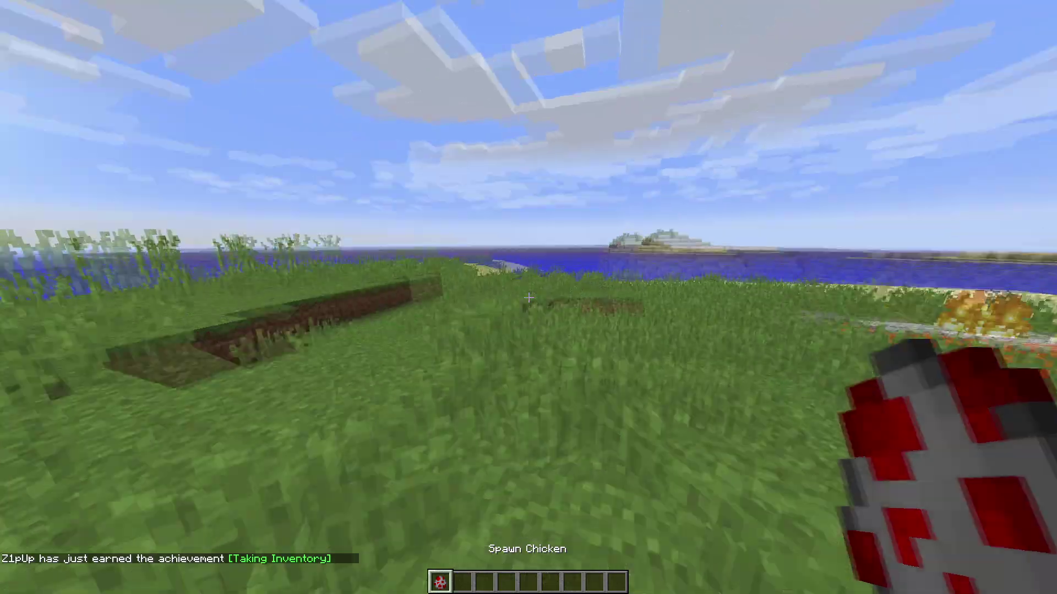
- Spawn two chickens on the grass and switch to an empty hotbar slot
{"action": "right_click", "coordinate": [528, 298]}
{"action": "right_click", "coordinate": [528, 297]}
{"action": "scroll", "coordinate": [528, 298], "scroll_direction": "down", "scroll_amount": 1}
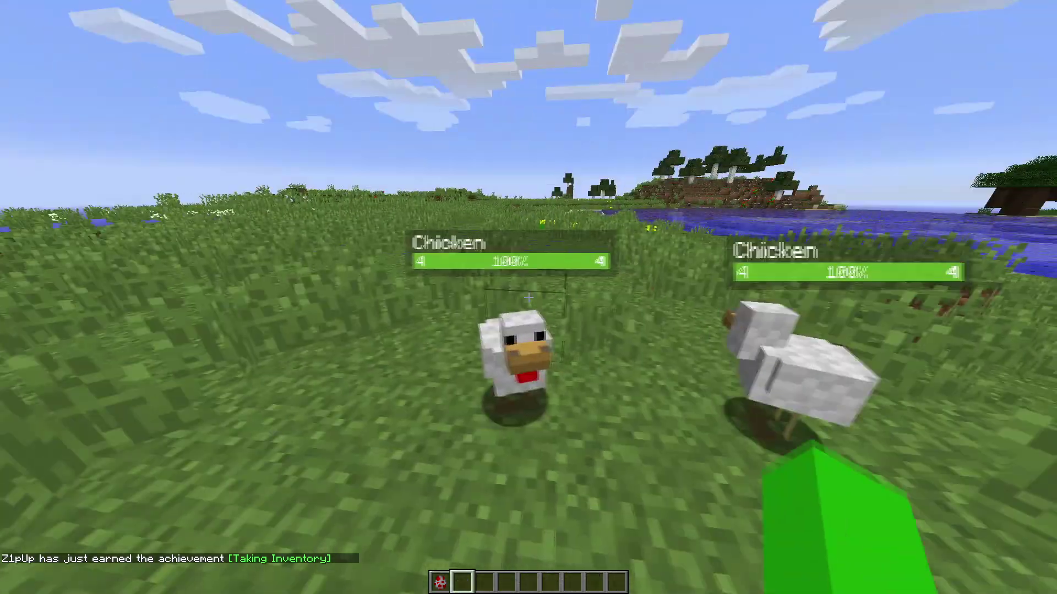
- Examine the Neat health bars above the chickens while alternating between the spawn egg and an empty hand
{"action": "scroll", "coordinate": [529, 298], "scroll_direction": "up", "scroll_amount": 1}
{"action": "scroll", "coordinate": [529, 298], "scroll_direction": "down", "scroll_amount": 1}
{"action": "scroll", "coordinate": [528, 298], "scroll_direction": "up", "scroll_amount": 1}
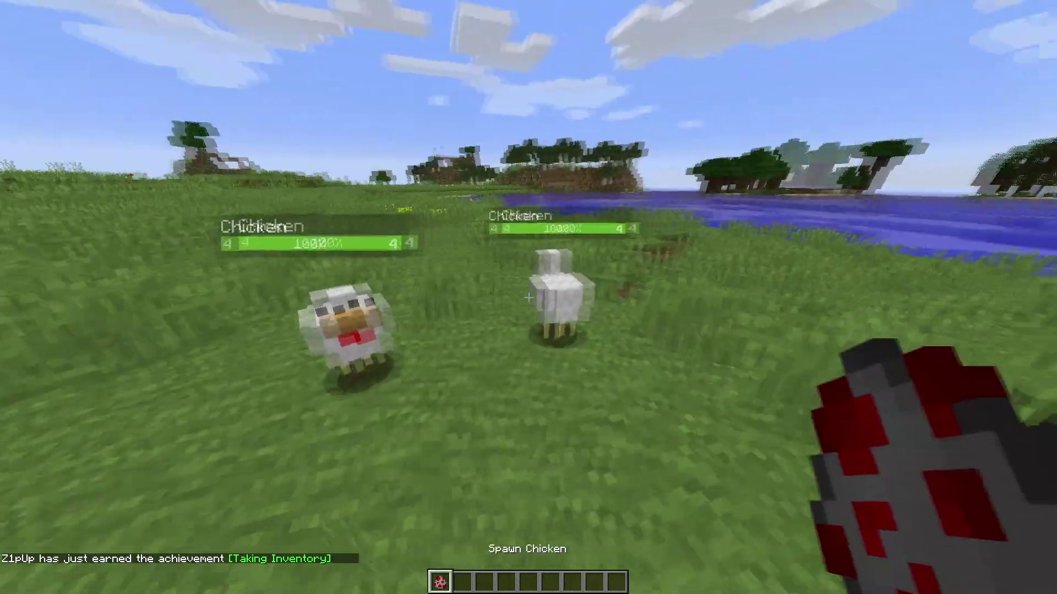
{"action": "scroll", "coordinate": [529, 298], "scroll_direction": "down", "scroll_amount": 1}
{"action": "scroll", "coordinate": [528, 298], "scroll_direction": "up", "scroll_amount": 1}
{"action": "scroll", "coordinate": [528, 297], "scroll_direction": "down", "scroll_amount": 1}
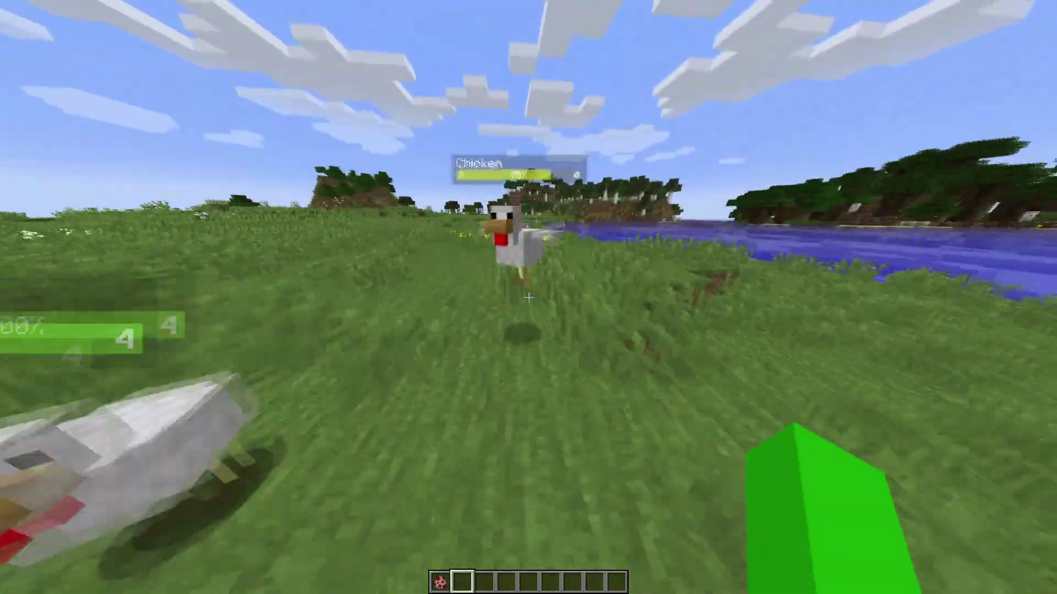
{"action": "scroll", "coordinate": [528, 298], "scroll_direction": "up", "scroll_amount": 1}
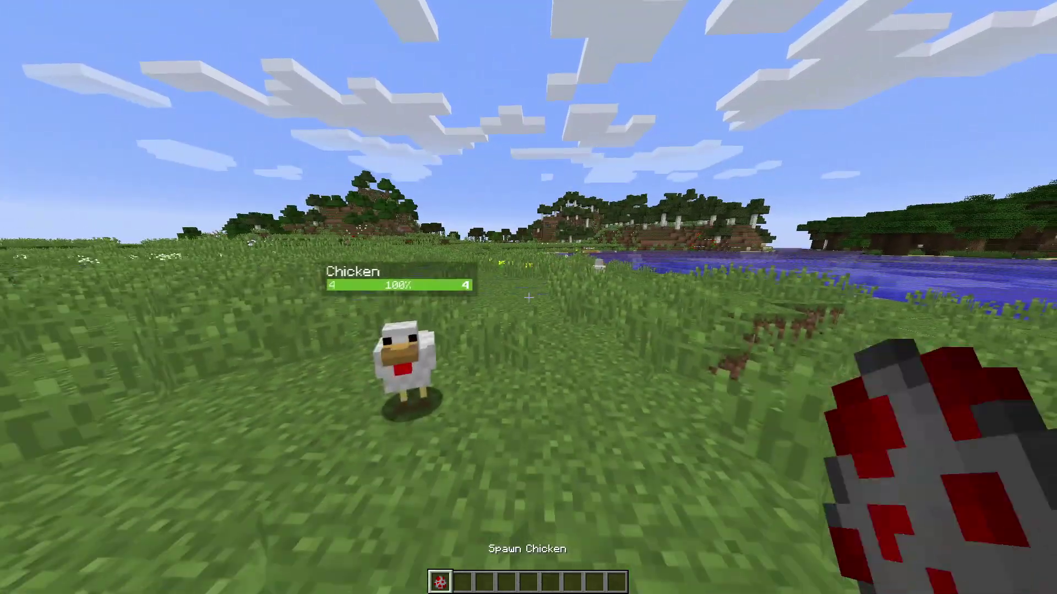